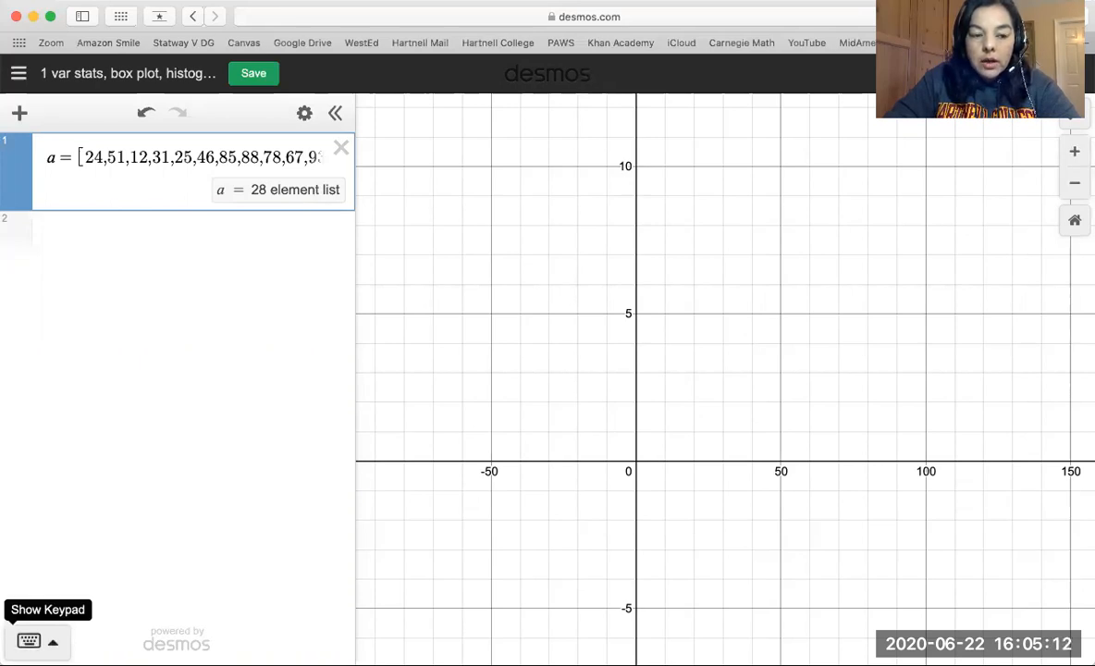
Show the on-screen keypad and calculate the mean of list a with mean(a) in expression line 2.
{"action": "left_click", "coordinate": [29, 640]}
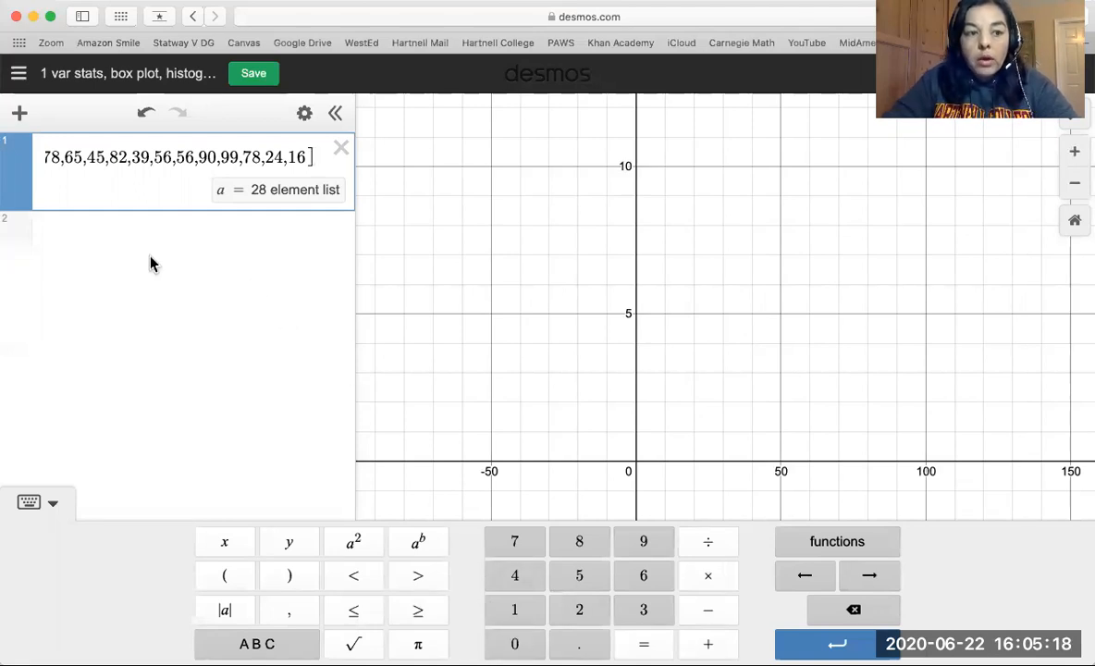
{"action": "left_click", "coordinate": [65, 234]}
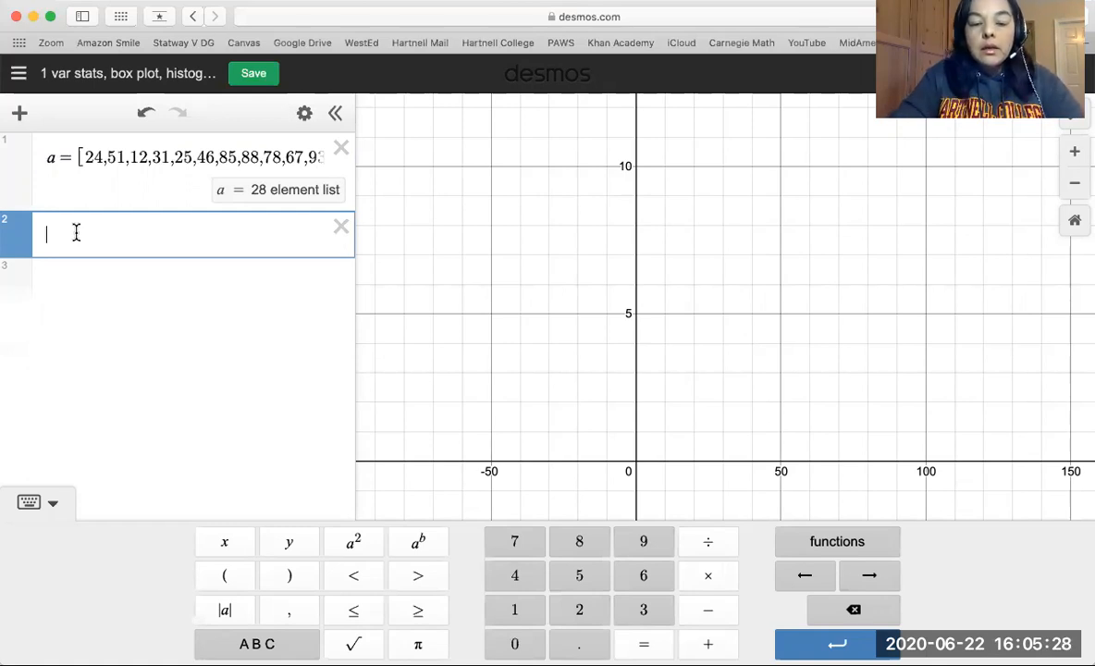
{"action": "type", "text": "mean"}
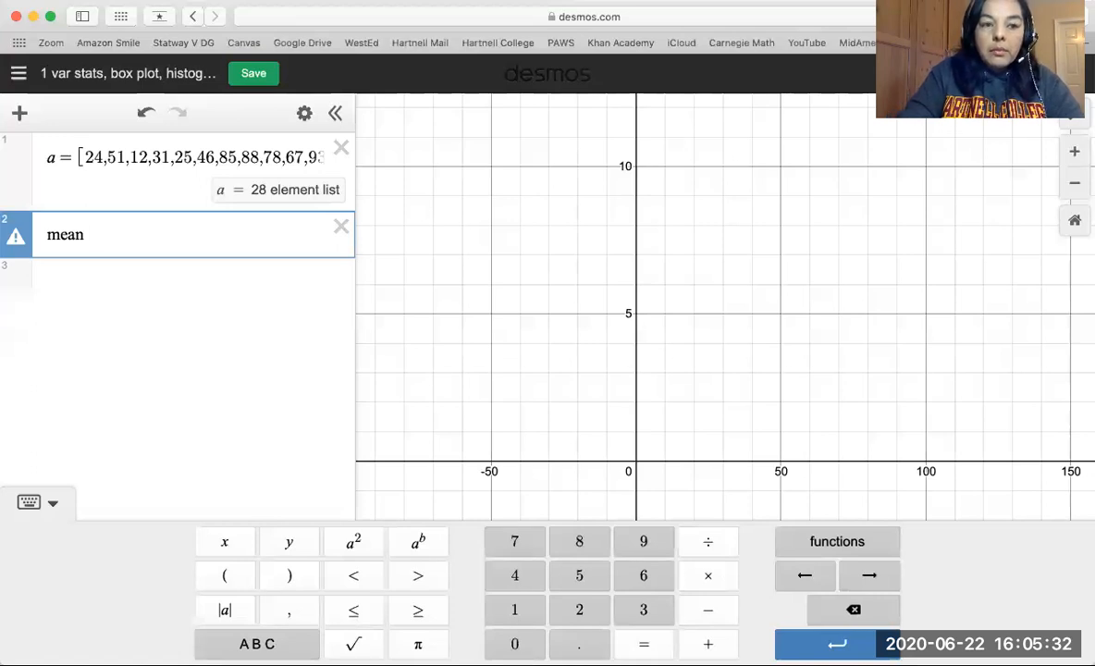
{"action": "type", "text": "("}
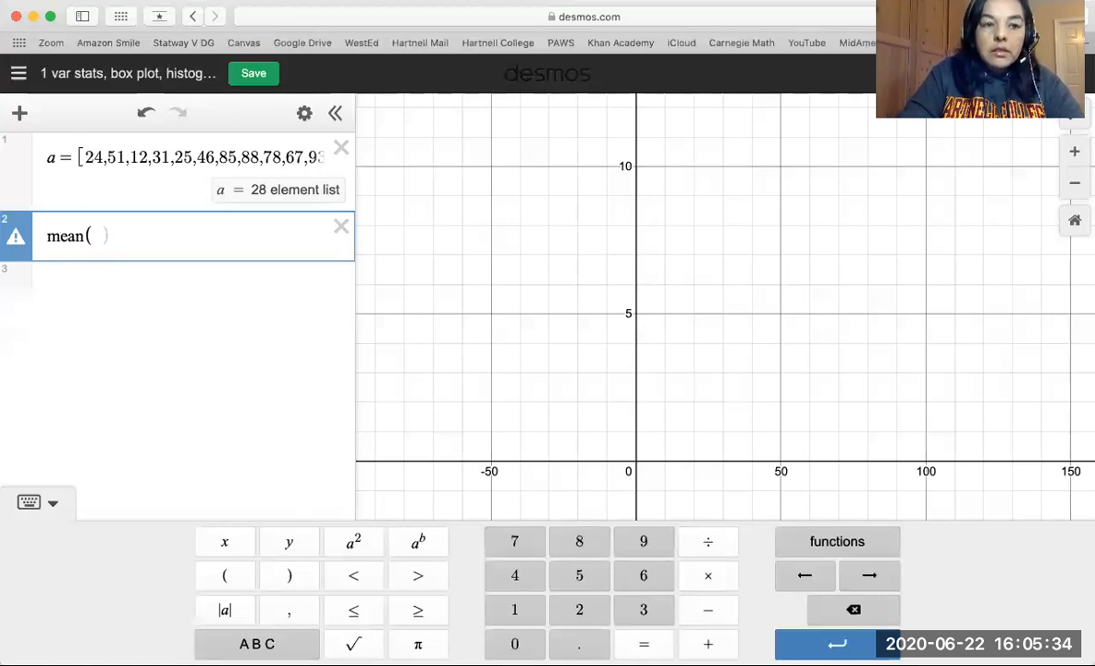
{"action": "type", "text": "a"}
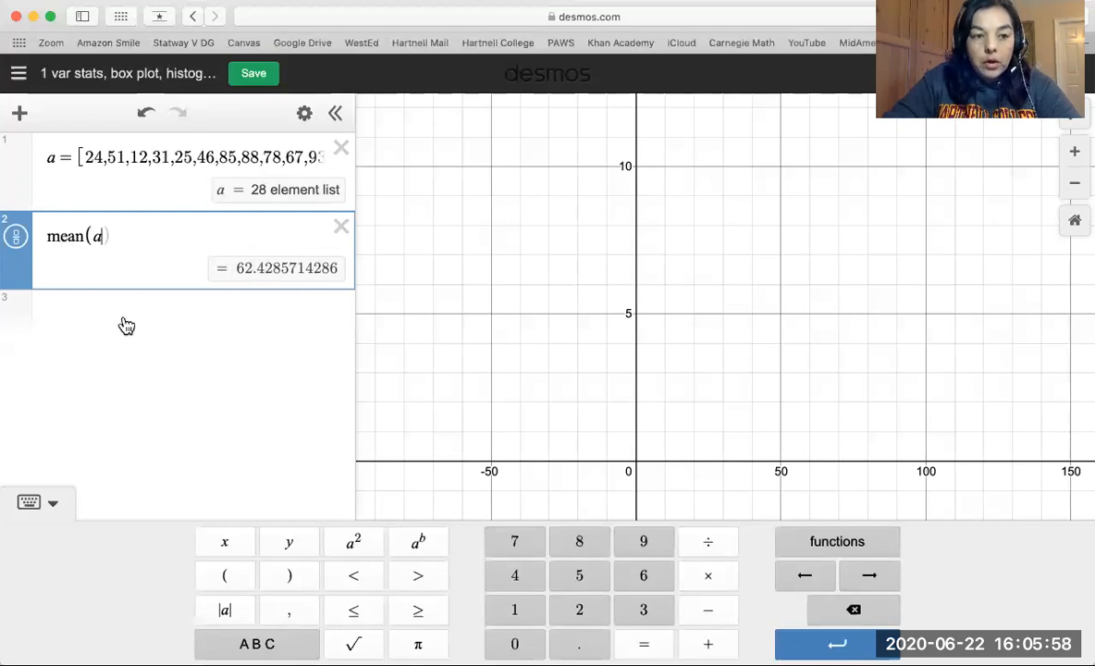
Calculate the median of list a by entering median(a) in expression line 3.
{"action": "left_click", "coordinate": [85, 318]}
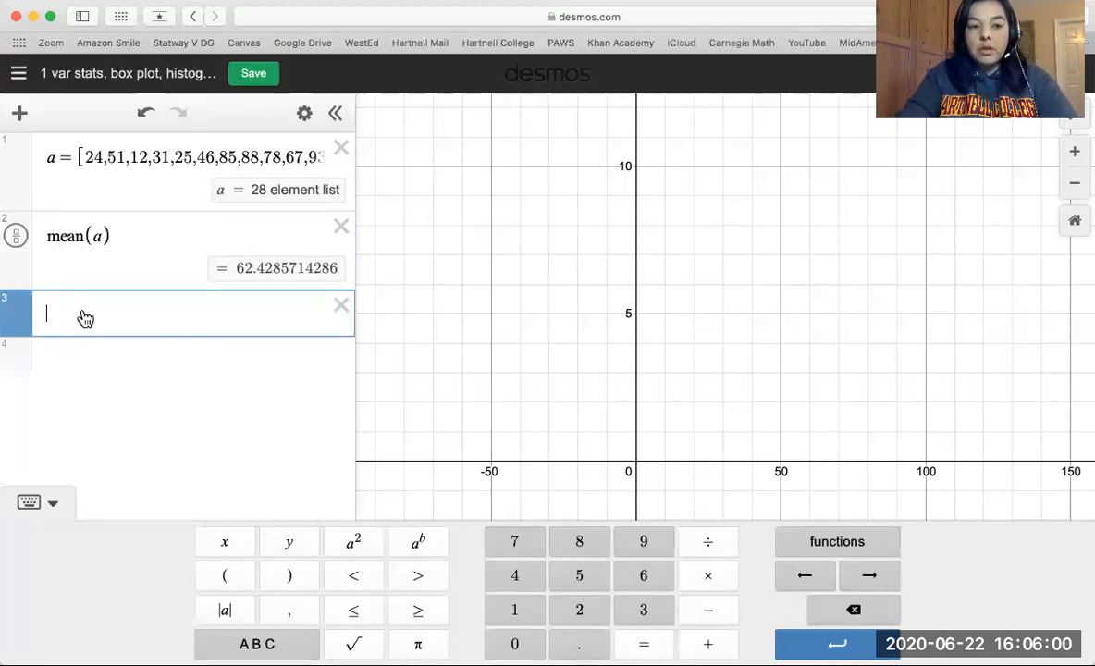
{"action": "type", "text": "me"}
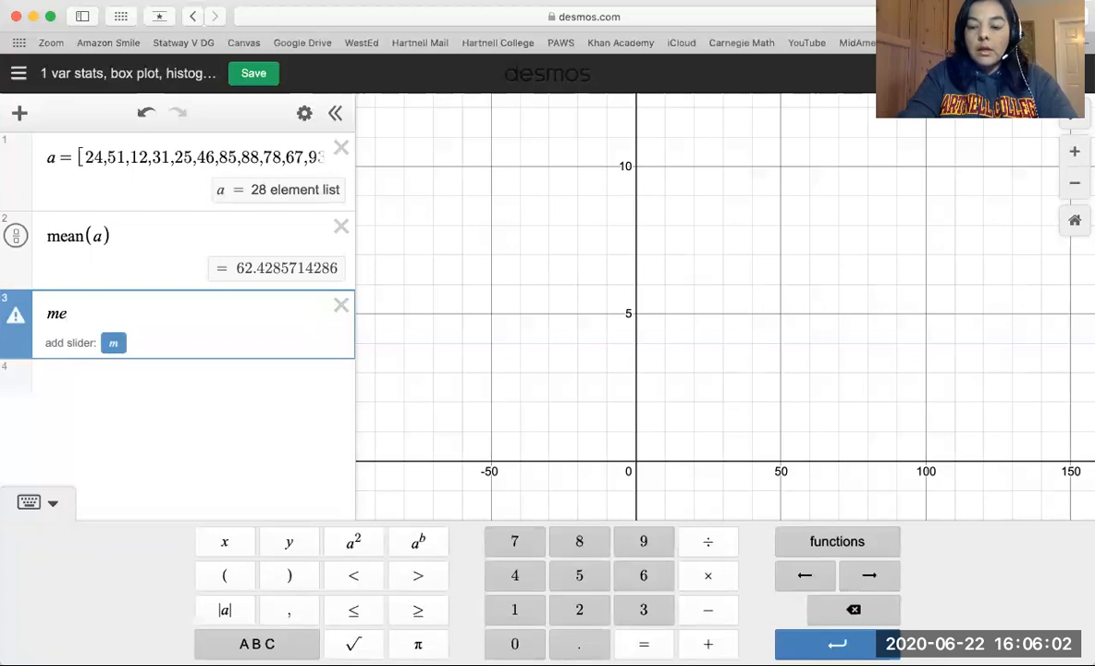
{"action": "type", "text": "dia"}
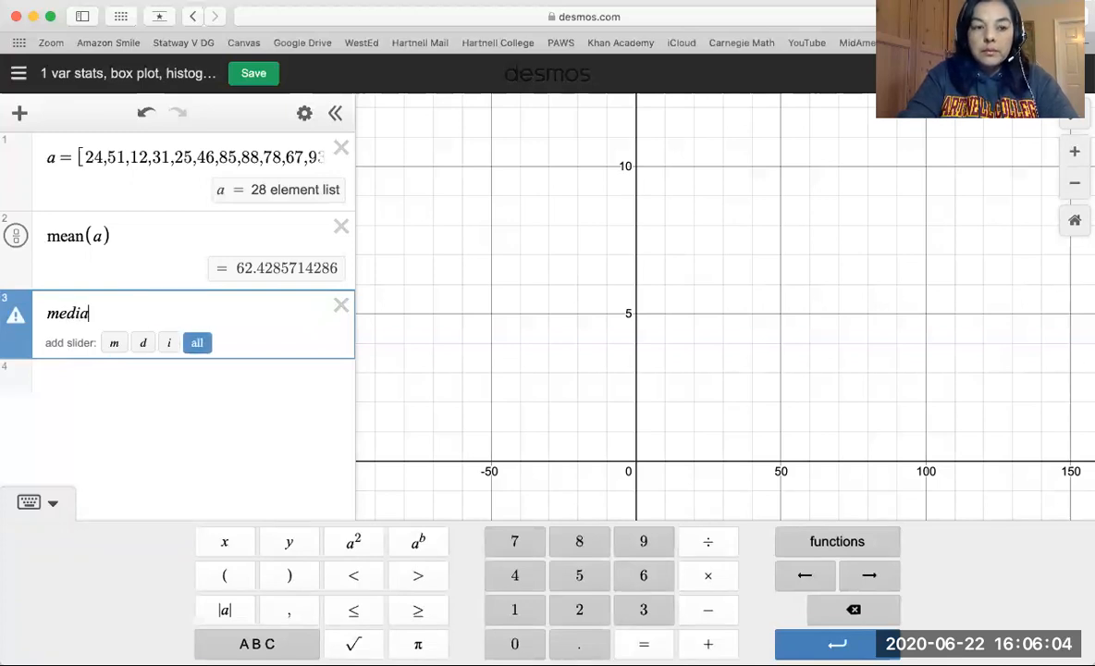
{"action": "type", "text": "n("}
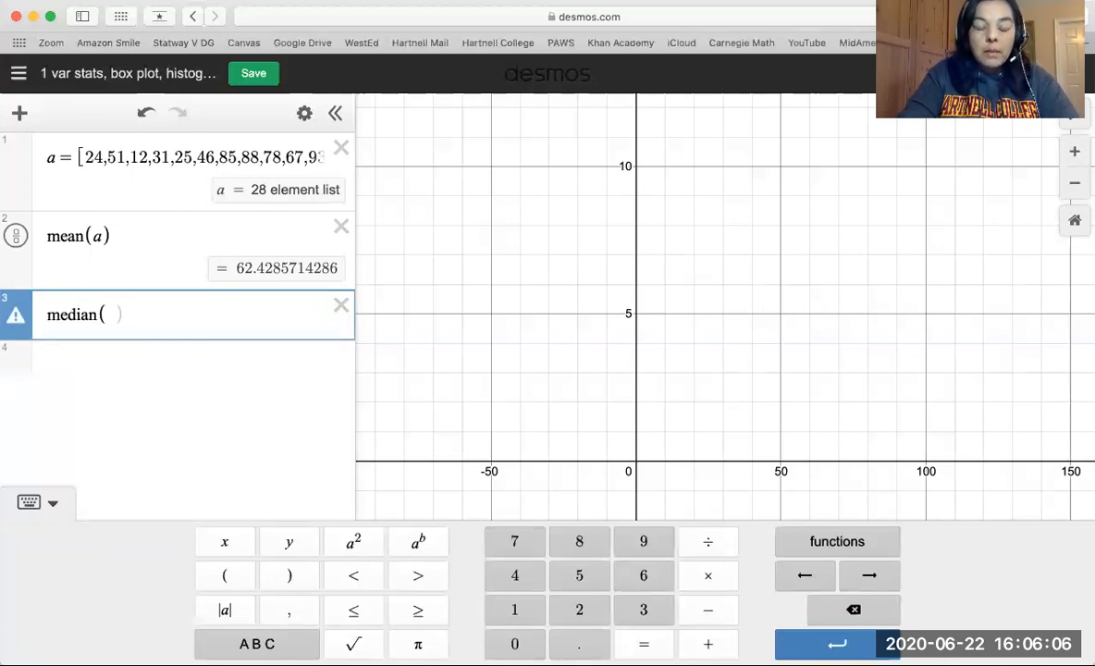
{"action": "type", "text": "a"}
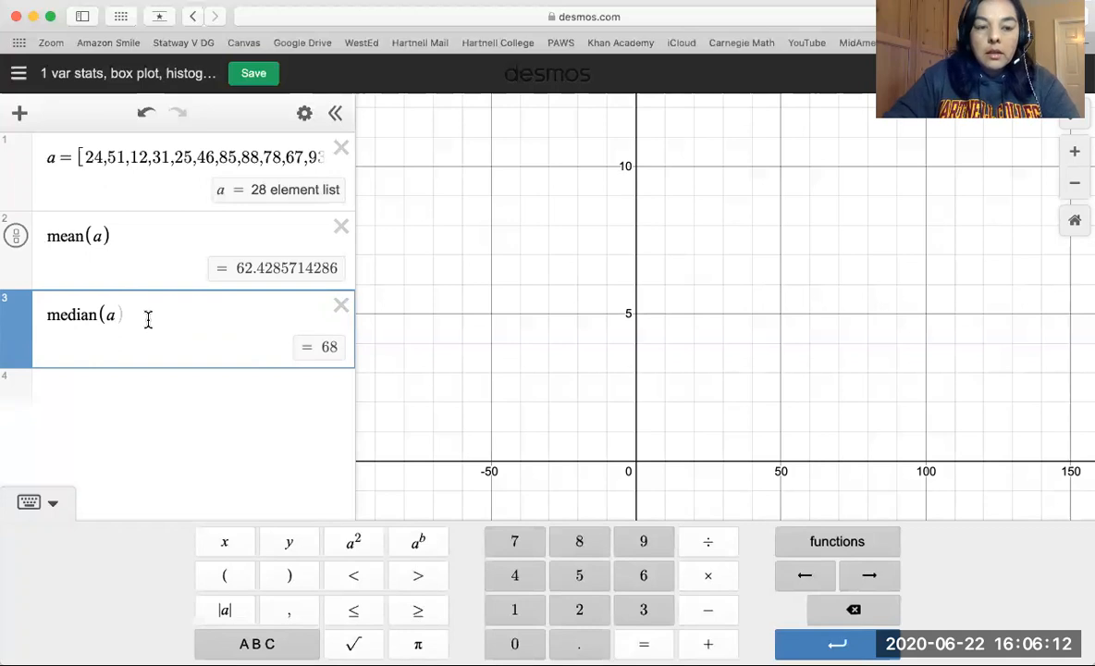
Calculate the standard deviation of list a with stdev(a) on a new expression line below the median.
{"action": "key", "text": "Return"}
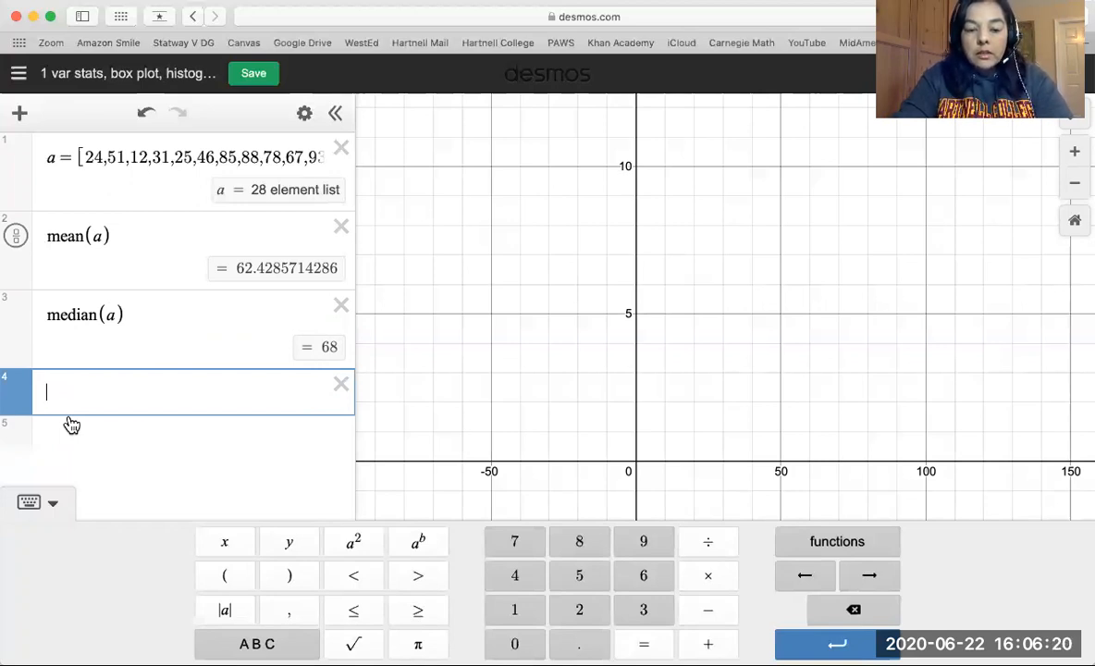
{"action": "type", "text": "stde"}
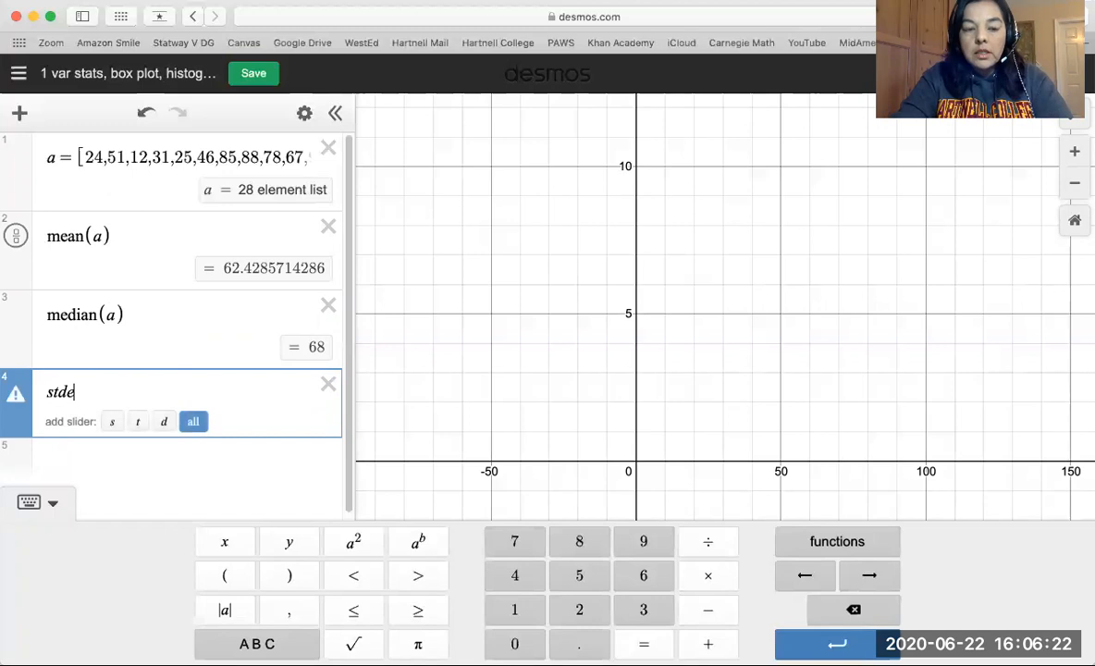
{"action": "type", "text": "v"}
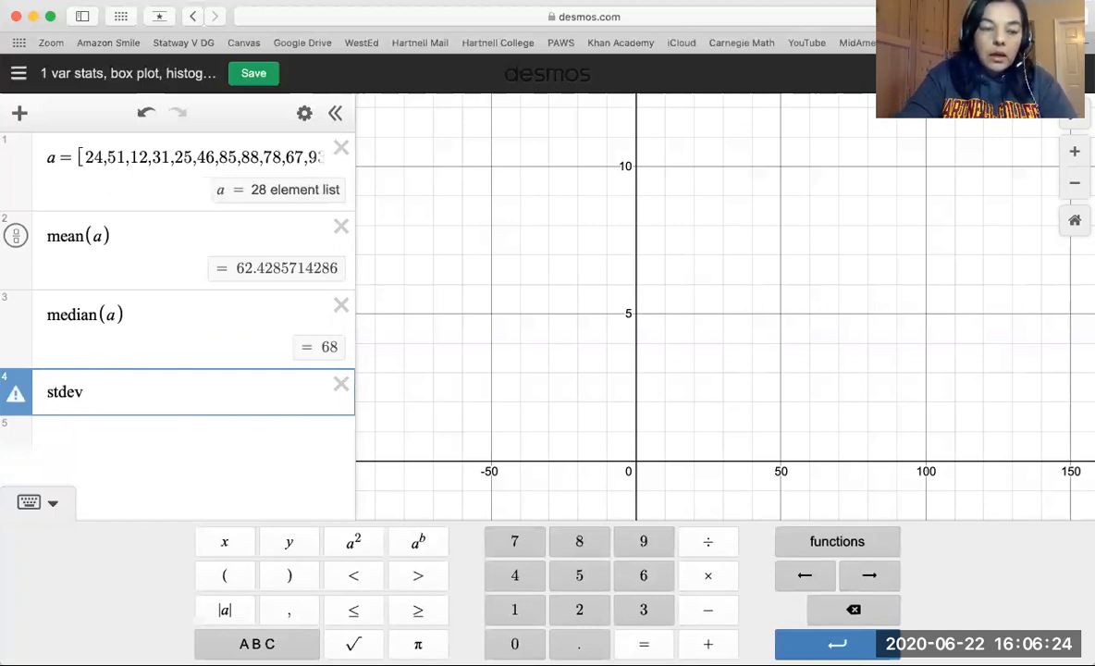
{"action": "type", "text": "(a"}
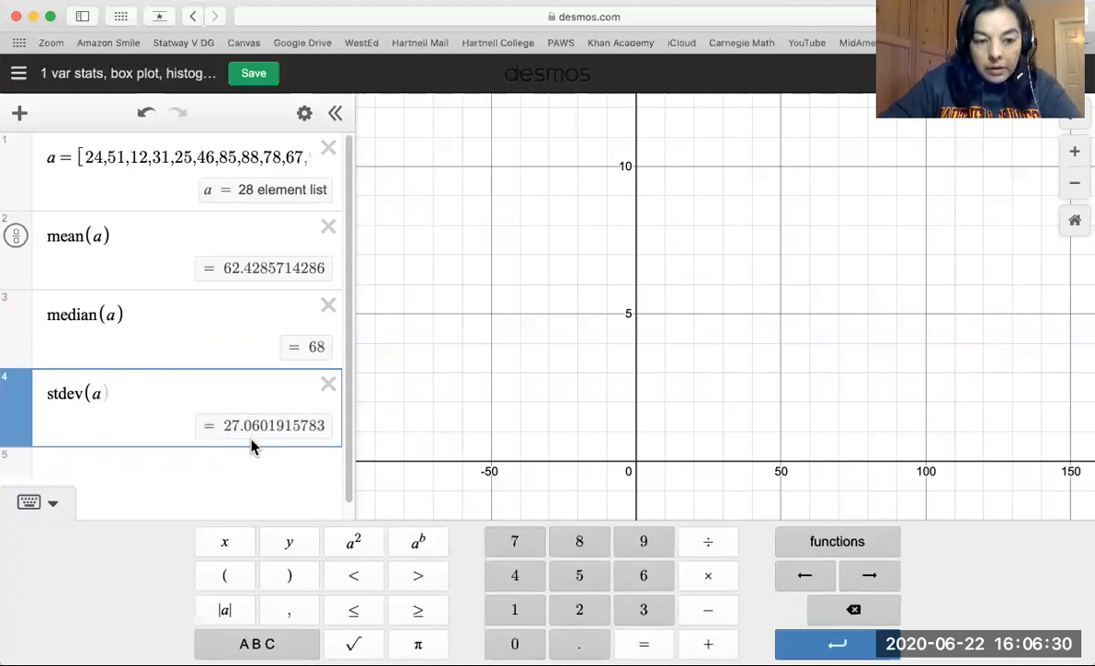
Calculate the minimum of list a with min(a) on a new expression line below the standard deviation.
{"action": "left_click", "coordinate": [90, 468]}
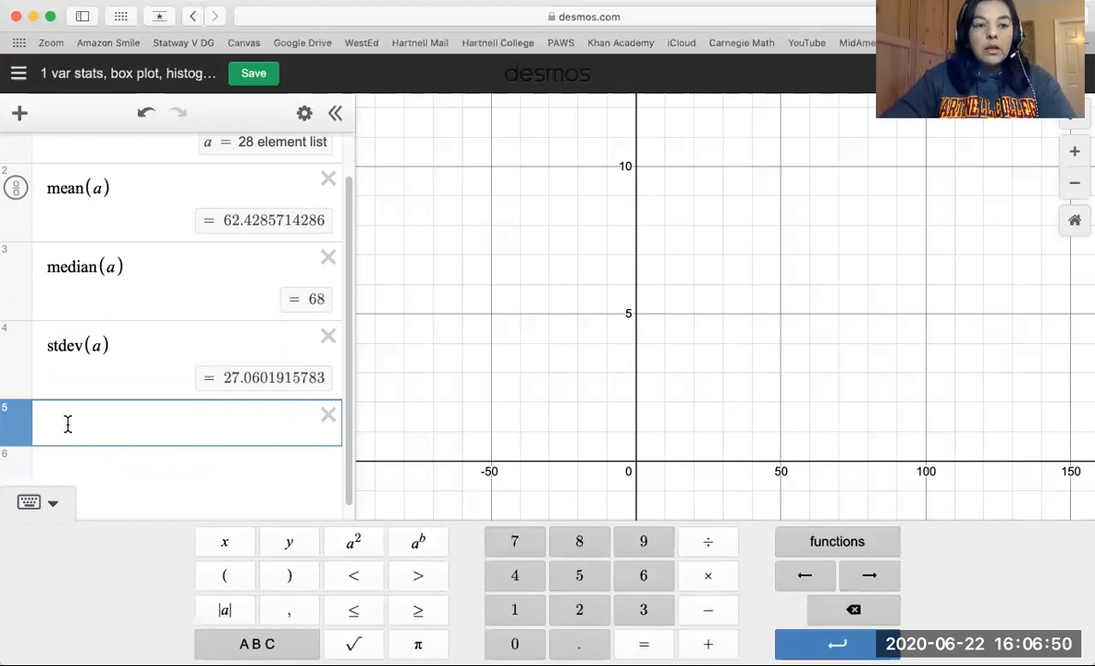
{"action": "scroll", "coordinate": [128, 322], "scroll_direction": "up", "scroll_amount": 2}
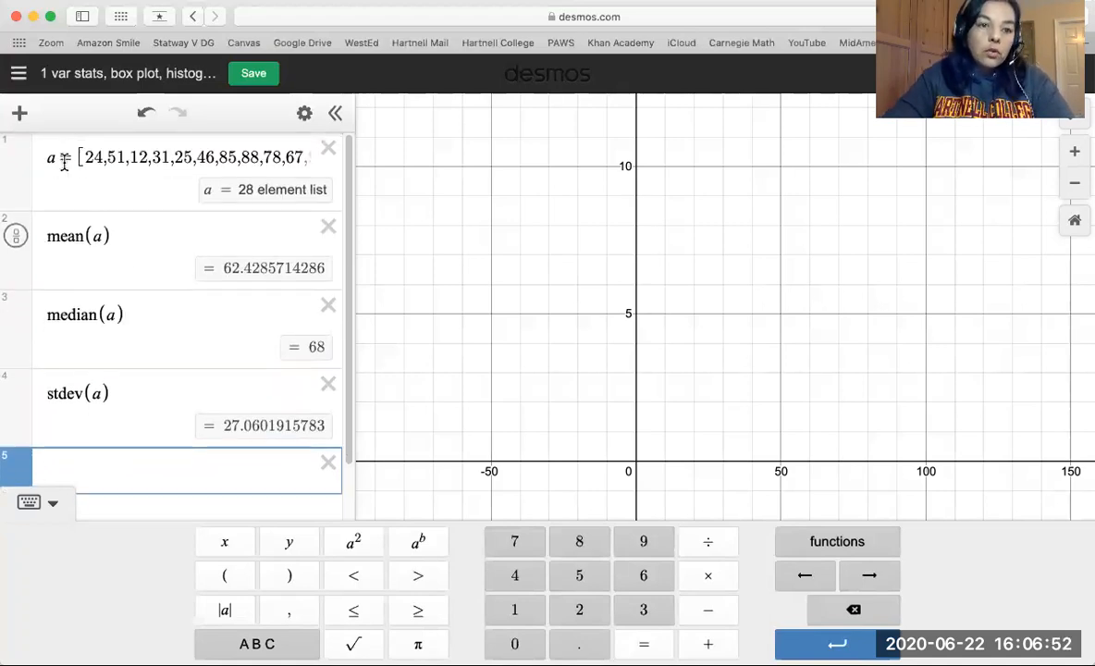
{"action": "scroll", "coordinate": [138, 396], "scroll_direction": "down", "scroll_amount": 2}
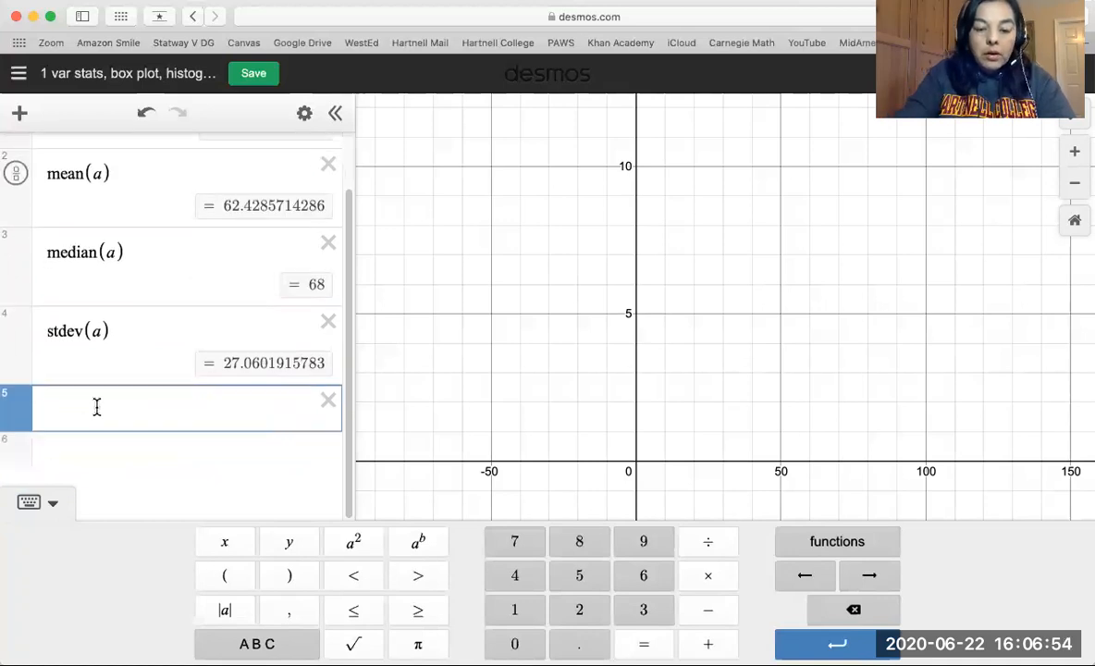
{"action": "type", "text": "min"}
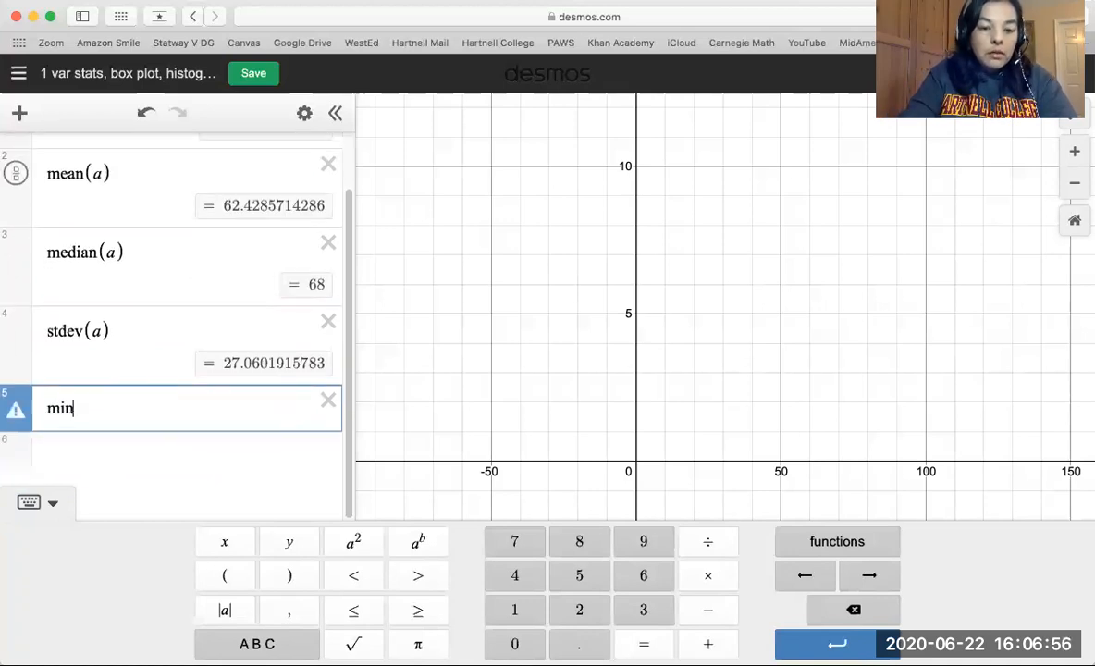
{"action": "type", "text": "(a"}
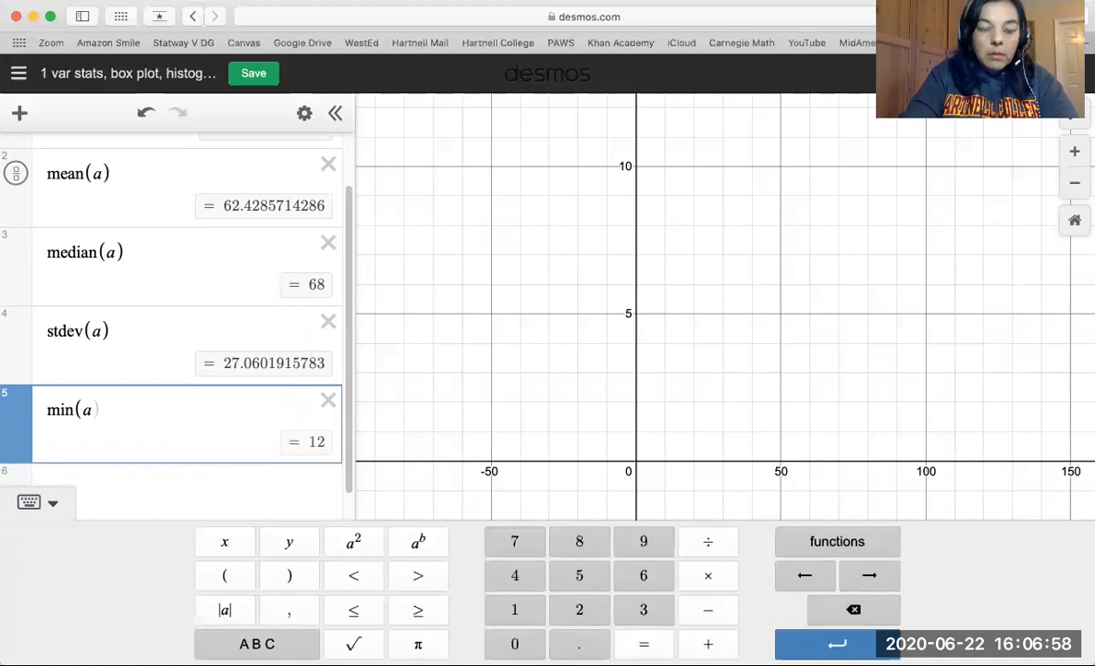
Calculate the maximum of list a with max(a) on a new expression line below the minimum.
{"action": "left_click", "coordinate": [112, 489]}
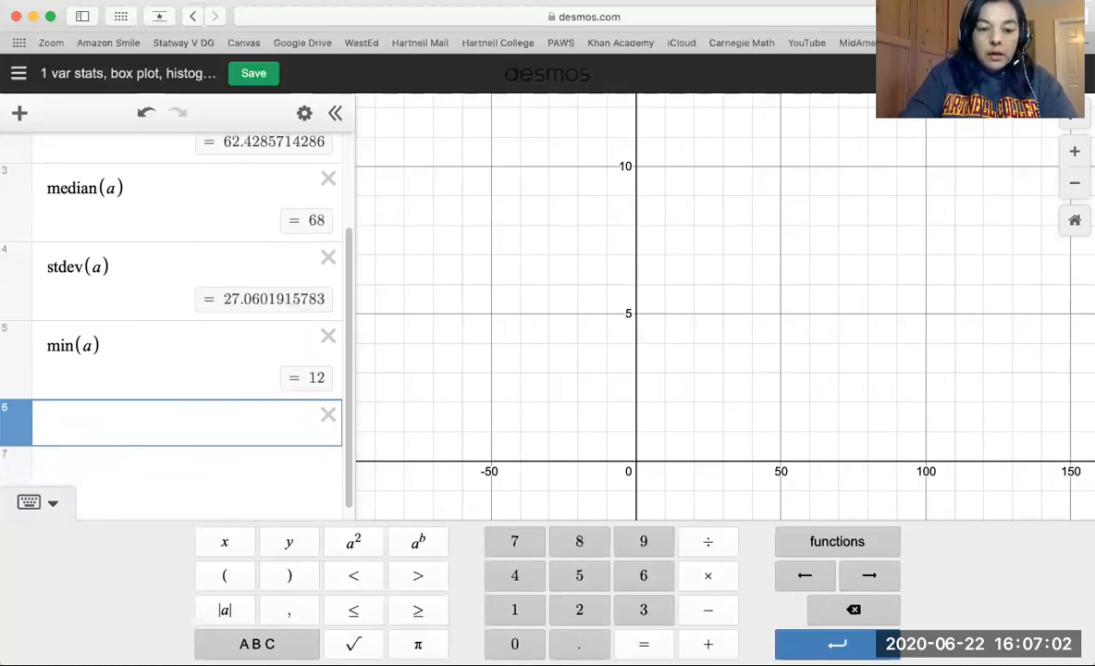
{"action": "type", "text": "max"}
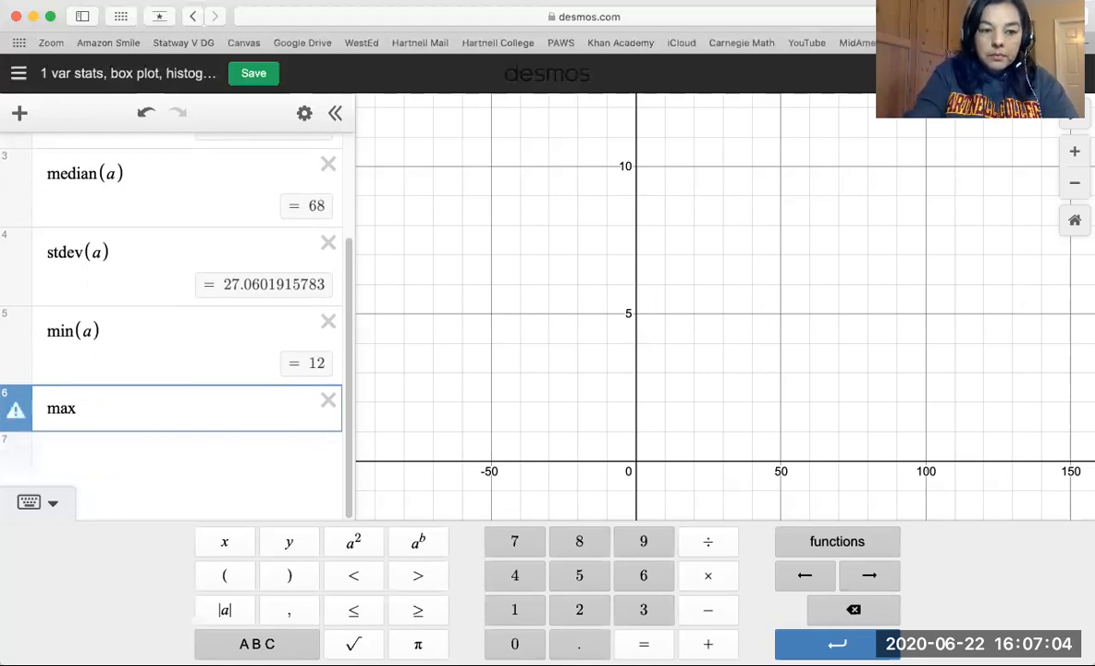
{"action": "type", "text": "("}
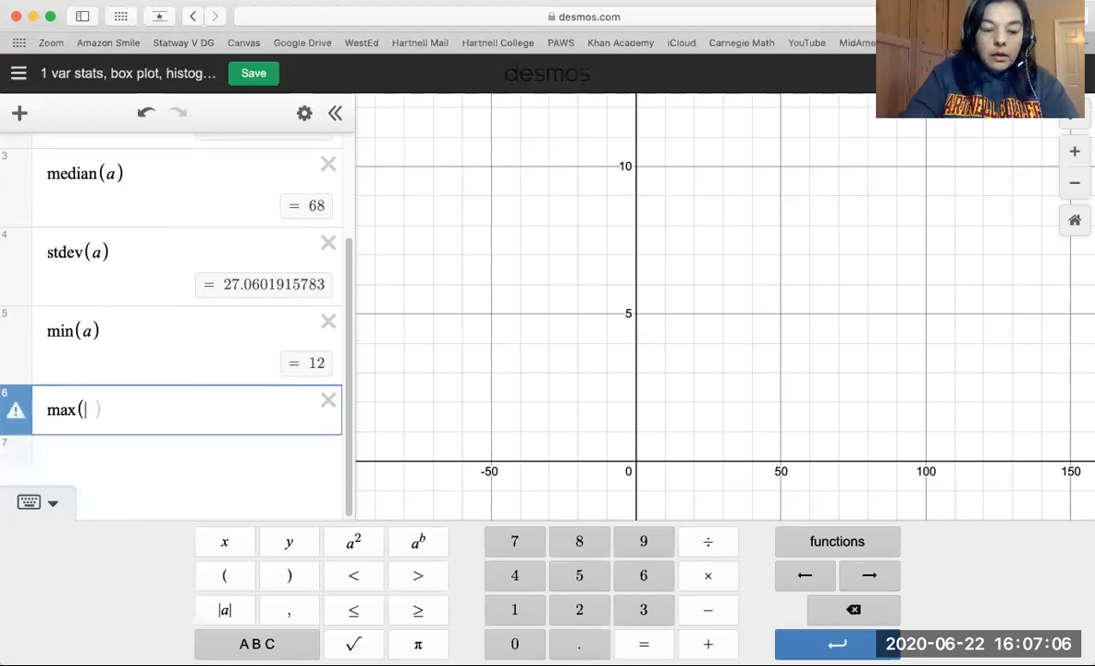
{"action": "type", "text": "a0"}
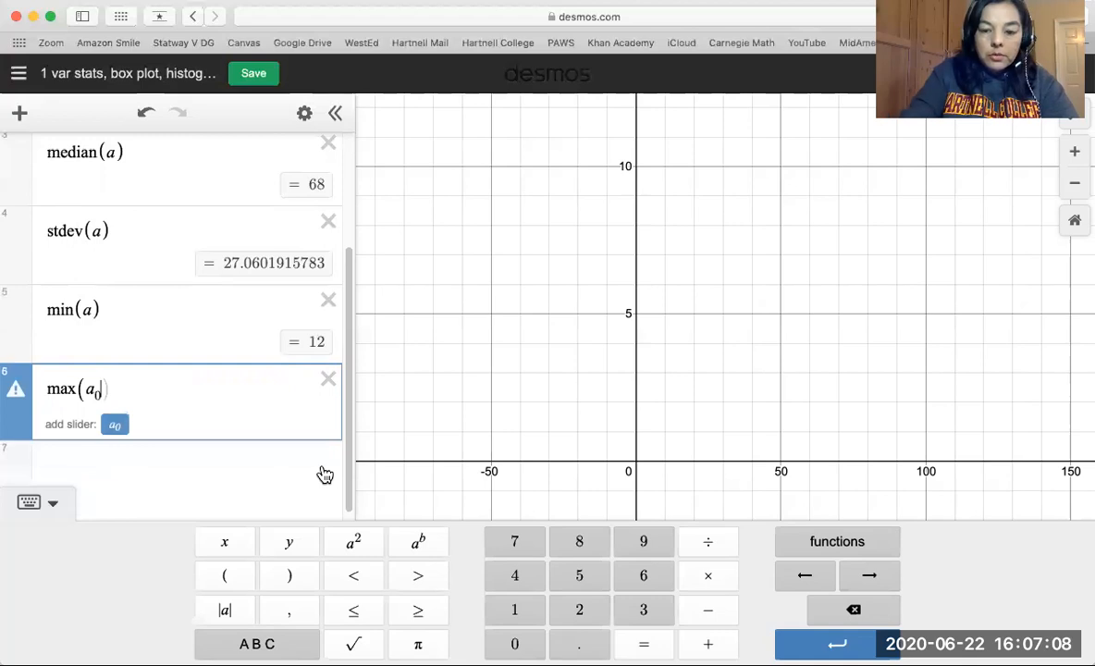
{"action": "key", "text": "BackSpace"}
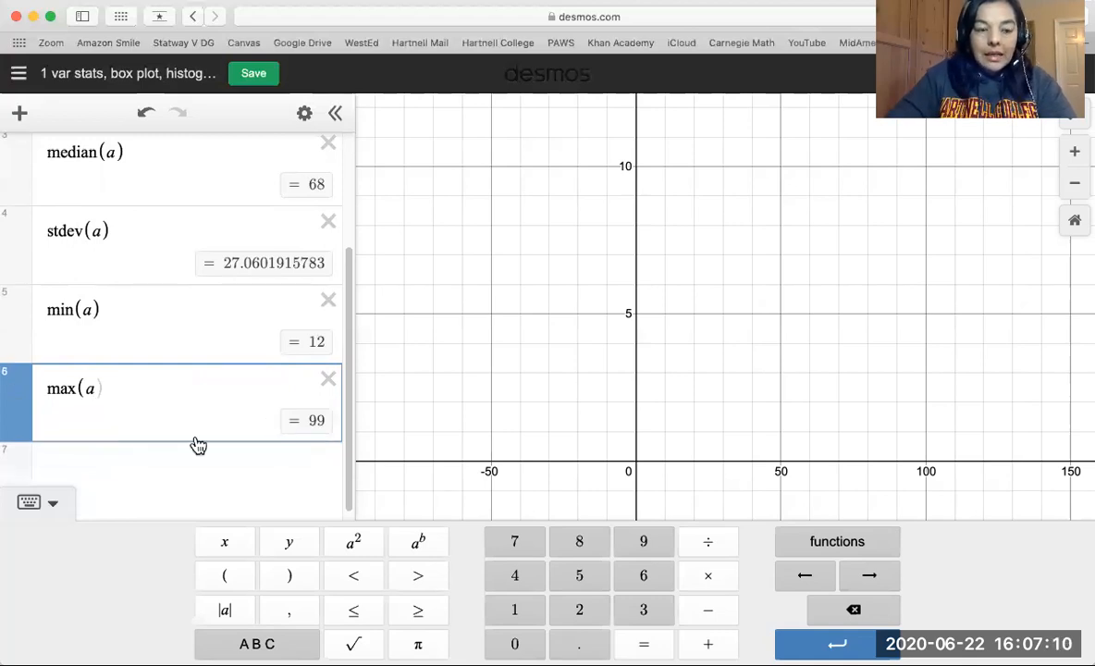
Calculate the first quartile of list a with quartile(a,1) on a new expression line below the maximum.
{"action": "left_click", "coordinate": [94, 469]}
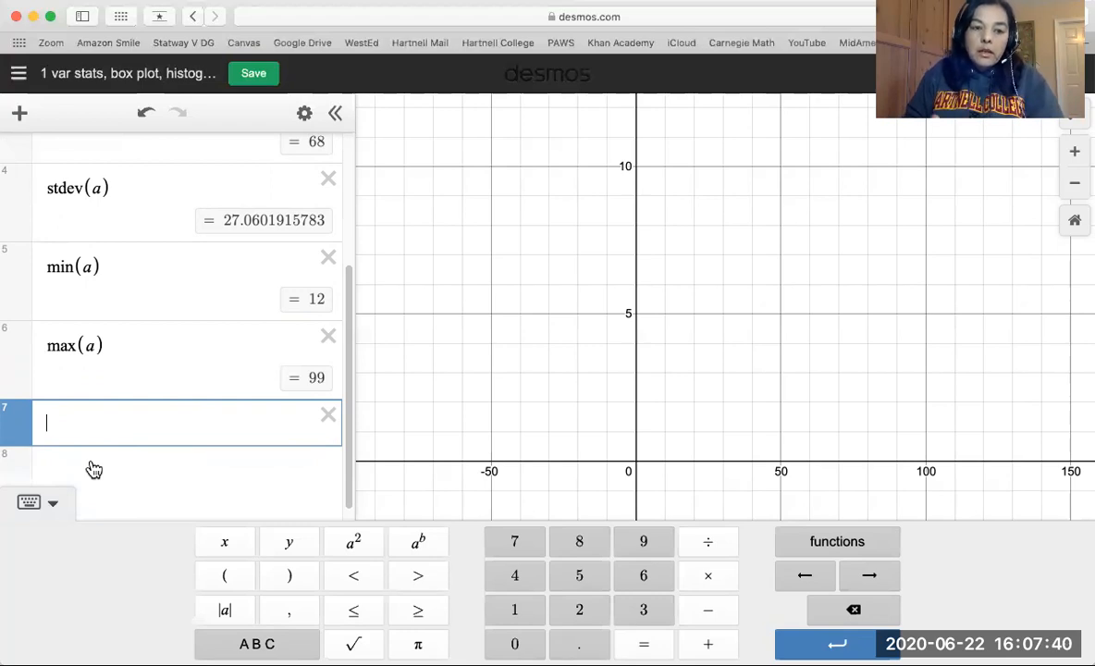
{"action": "type", "text": "quartile"}
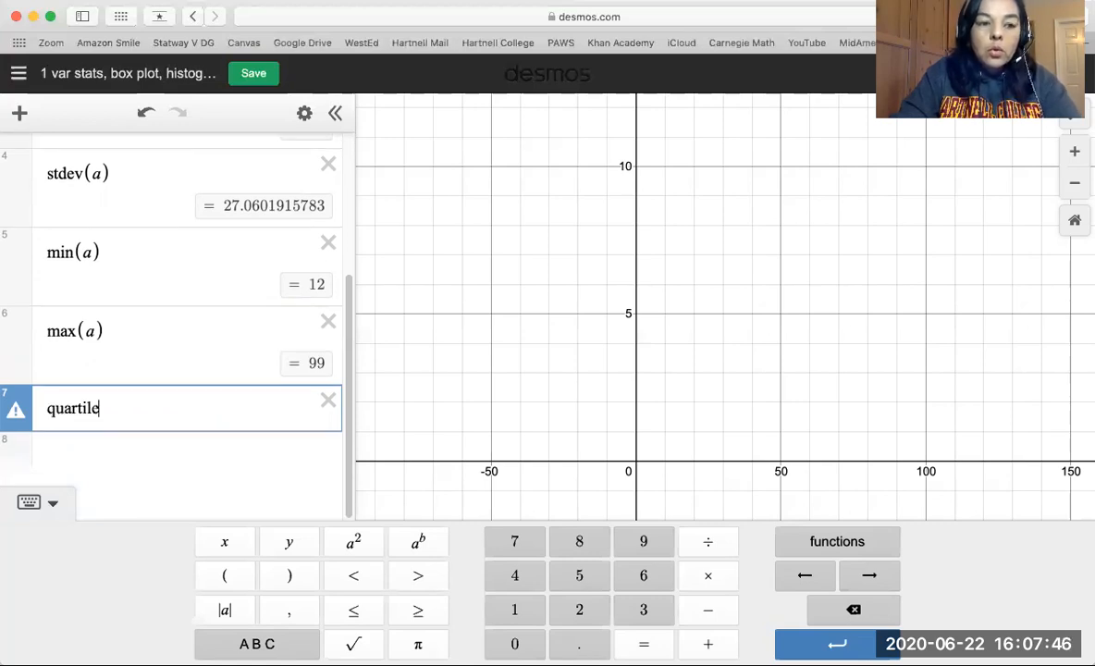
{"action": "type", "text": "(a"}
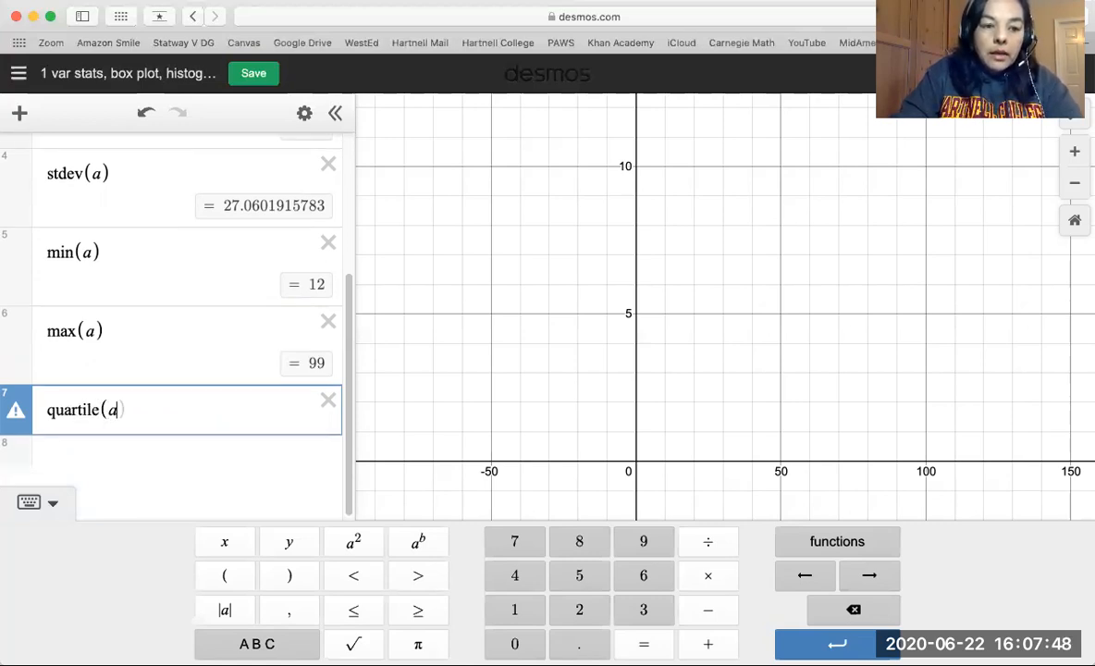
{"action": "type", "text": ",1"}
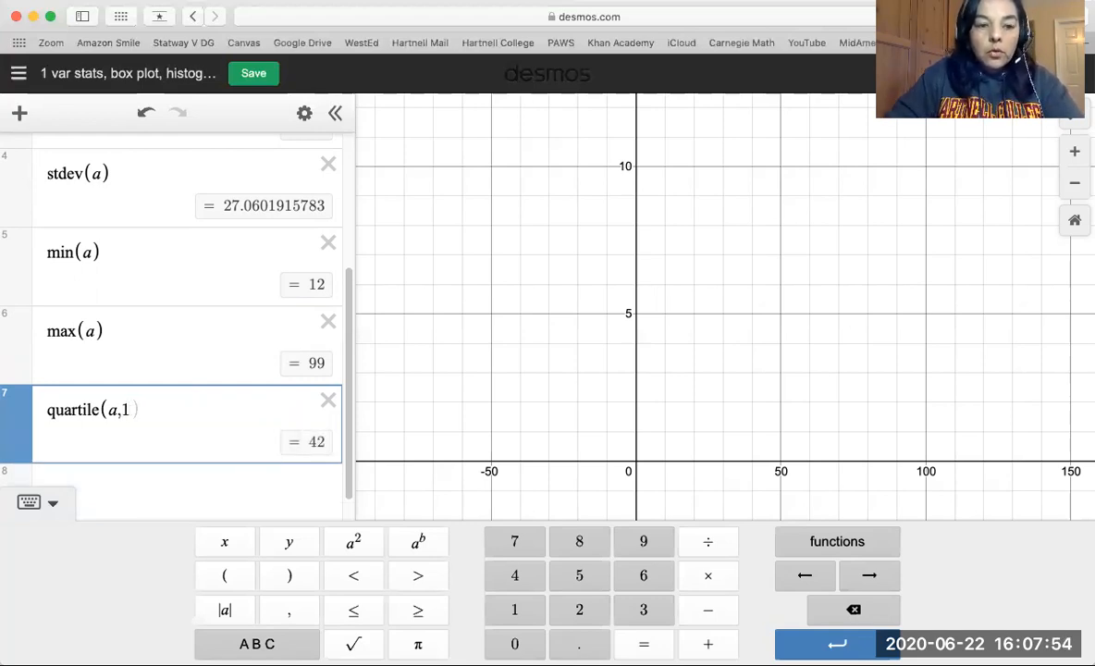
Calculate the second quartile of list a with quartile(a,2) on a new expression line and compare it with the median.
{"action": "left_click", "coordinate": [92, 490]}
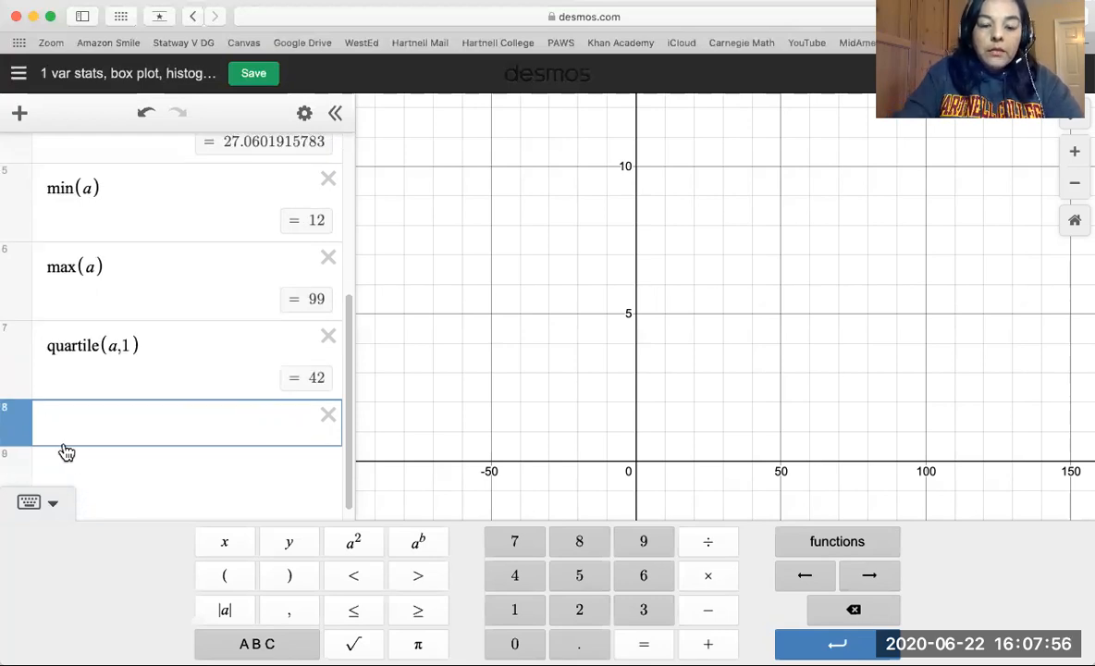
{"action": "type", "text": "quarti"}
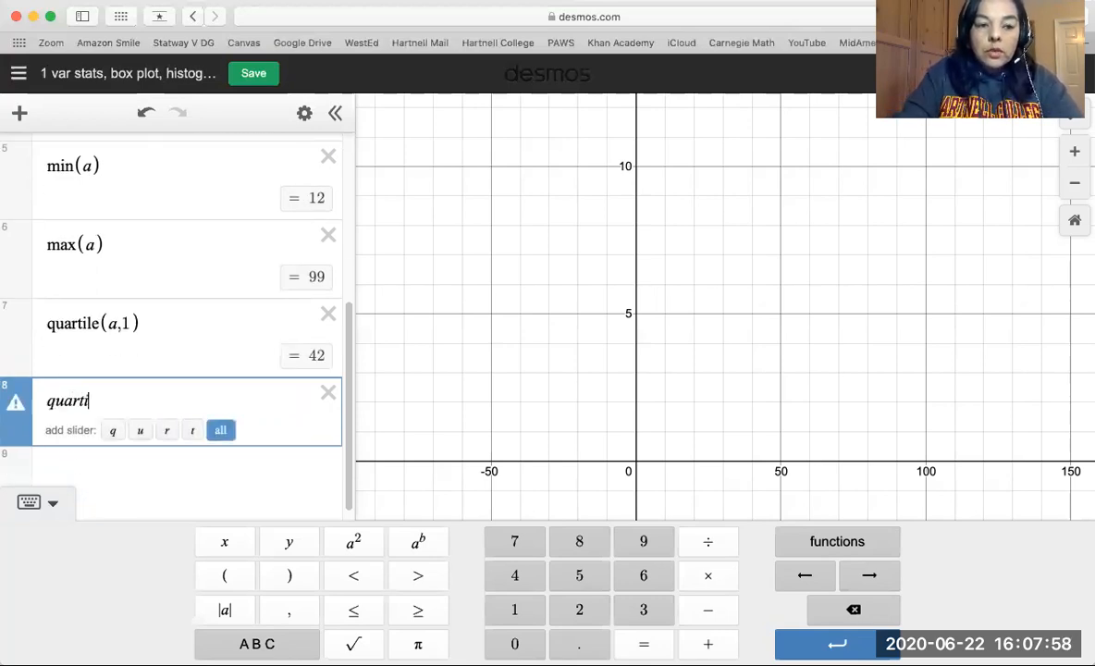
{"action": "type", "text": "le(a"}
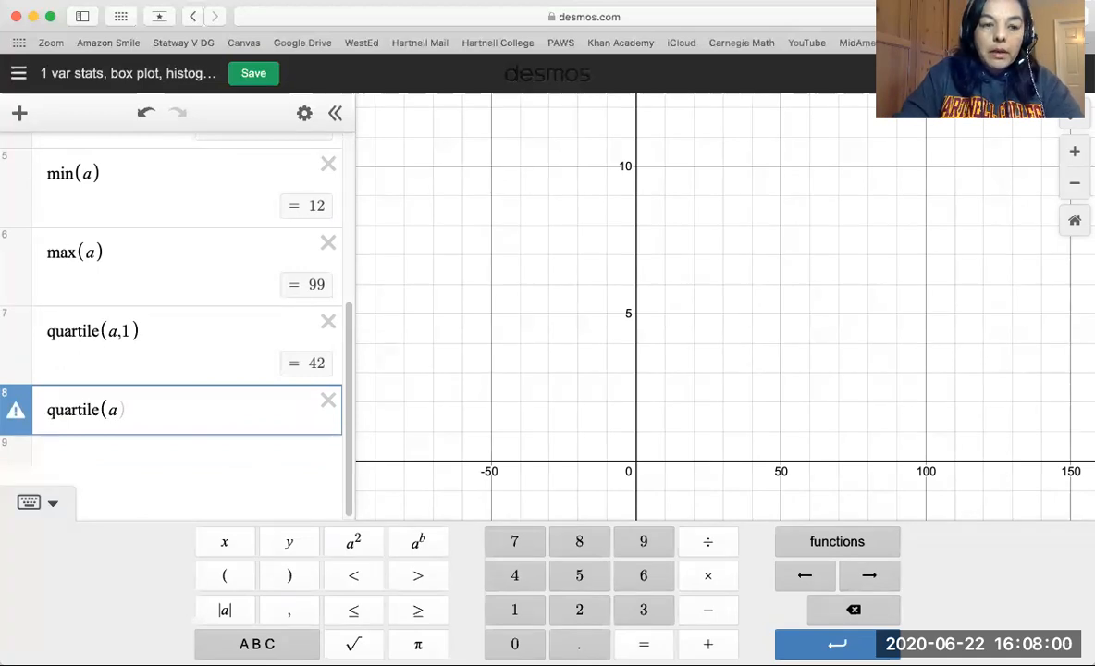
{"action": "type", "text": "2"}
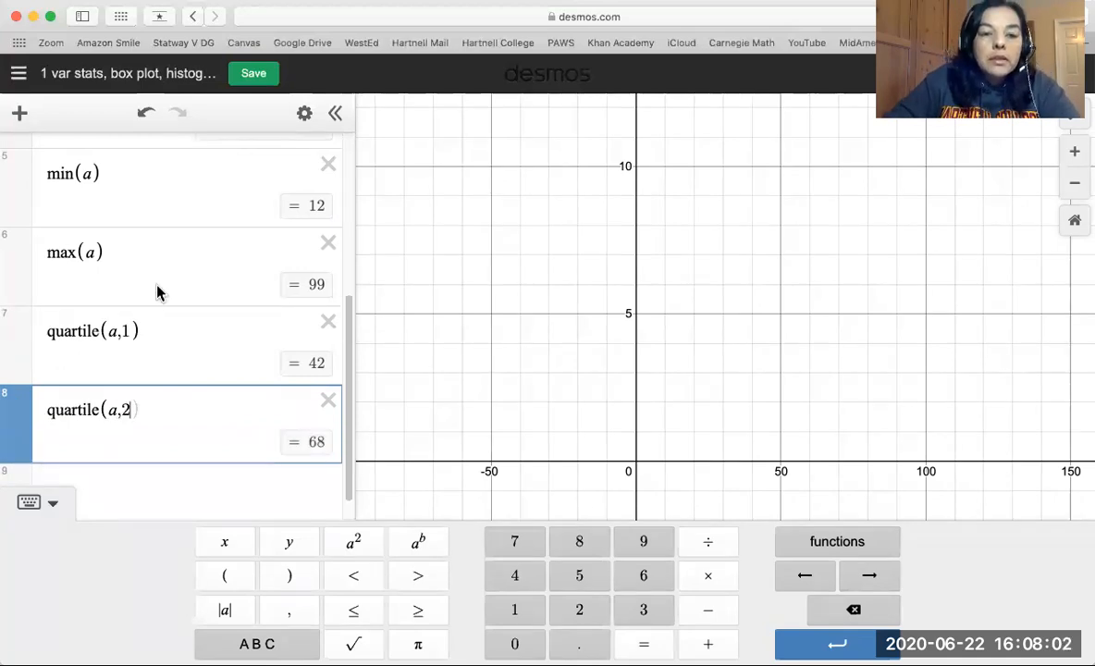
{"action": "scroll", "coordinate": [158, 293], "scroll_direction": "up", "scroll_amount": 2}
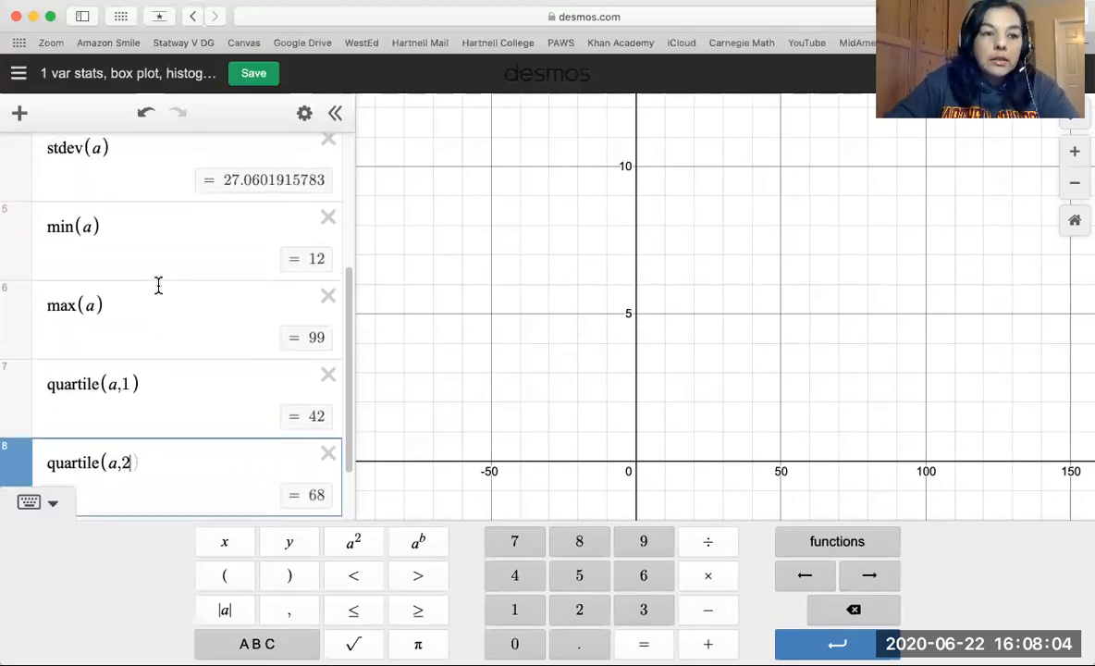
{"action": "scroll", "coordinate": [158, 286], "scroll_direction": "up", "scroll_amount": 5}
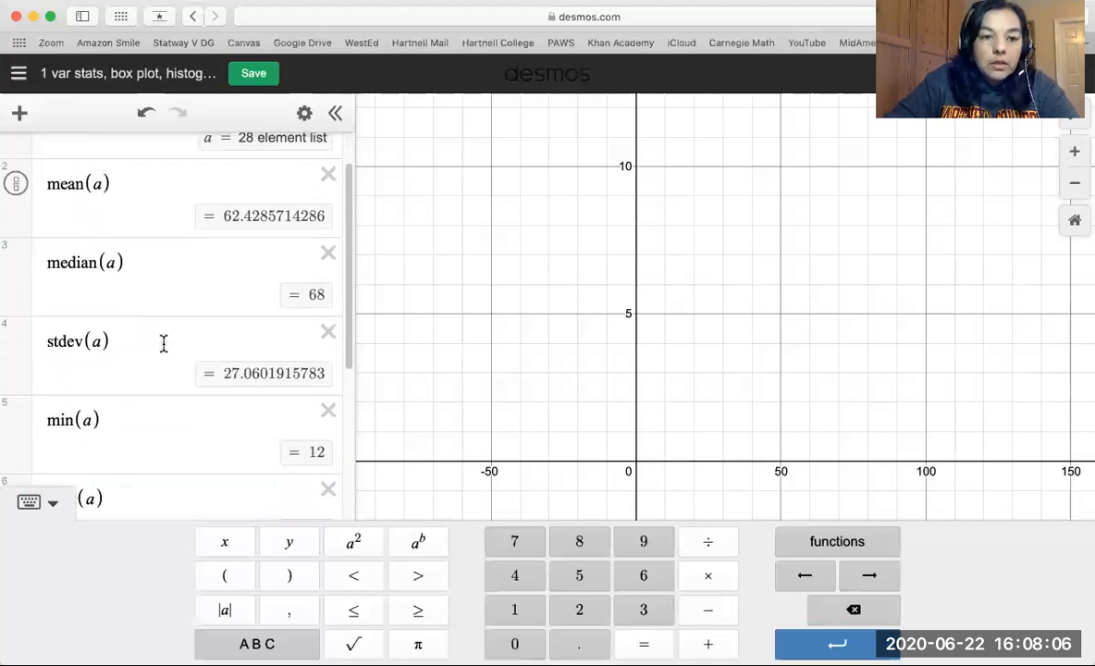
{"action": "scroll", "coordinate": [164, 343], "scroll_direction": "down", "scroll_amount": 3}
{"action": "scroll", "coordinate": [163, 342], "scroll_direction": "down", "scroll_amount": 5}
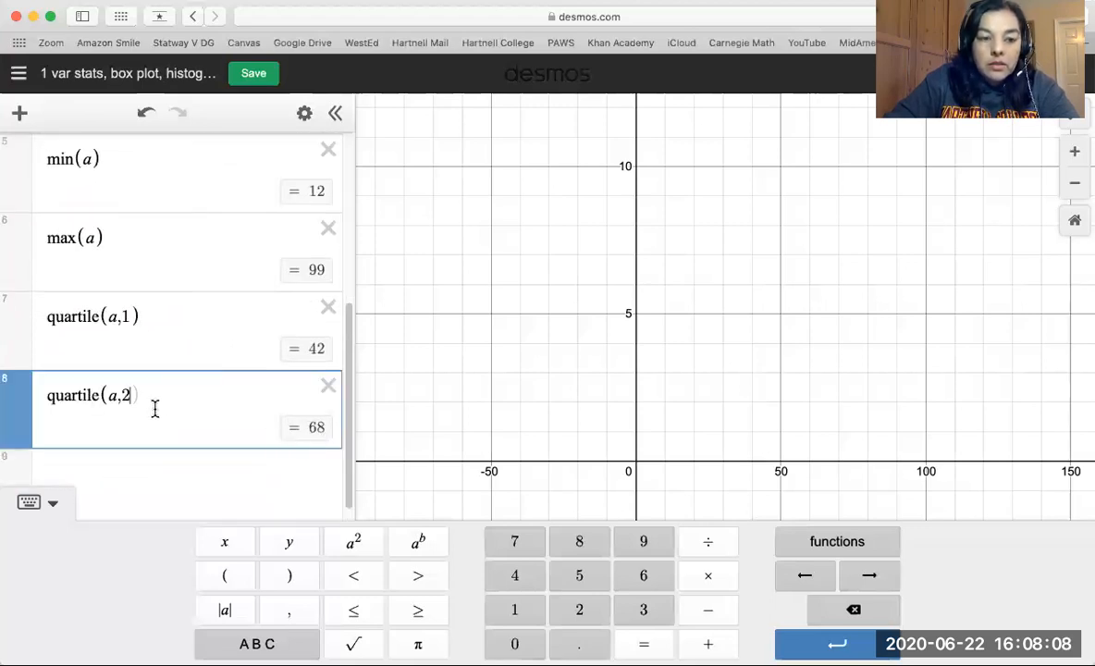
Change the second-quartile expression to quartile(a,3) to calculate the third quartile, and review the list of statistics.
{"action": "key", "text": "BackSpace"}
{"action": "type", "text": "3"}
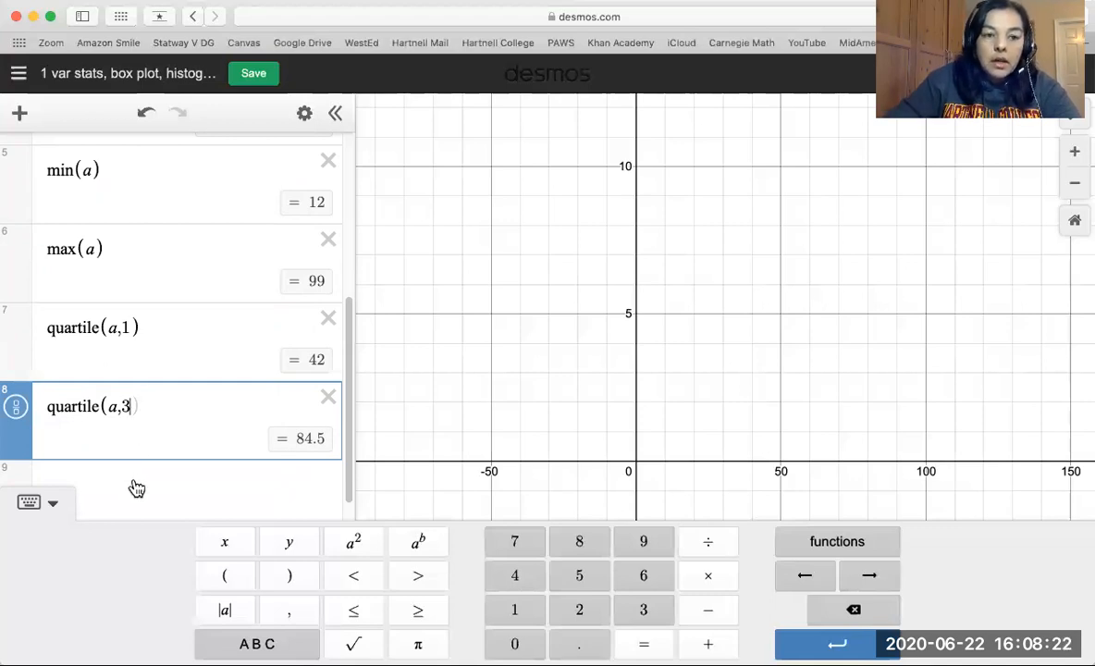
{"action": "scroll", "coordinate": [136, 488], "scroll_direction": "down", "scroll_amount": 1}
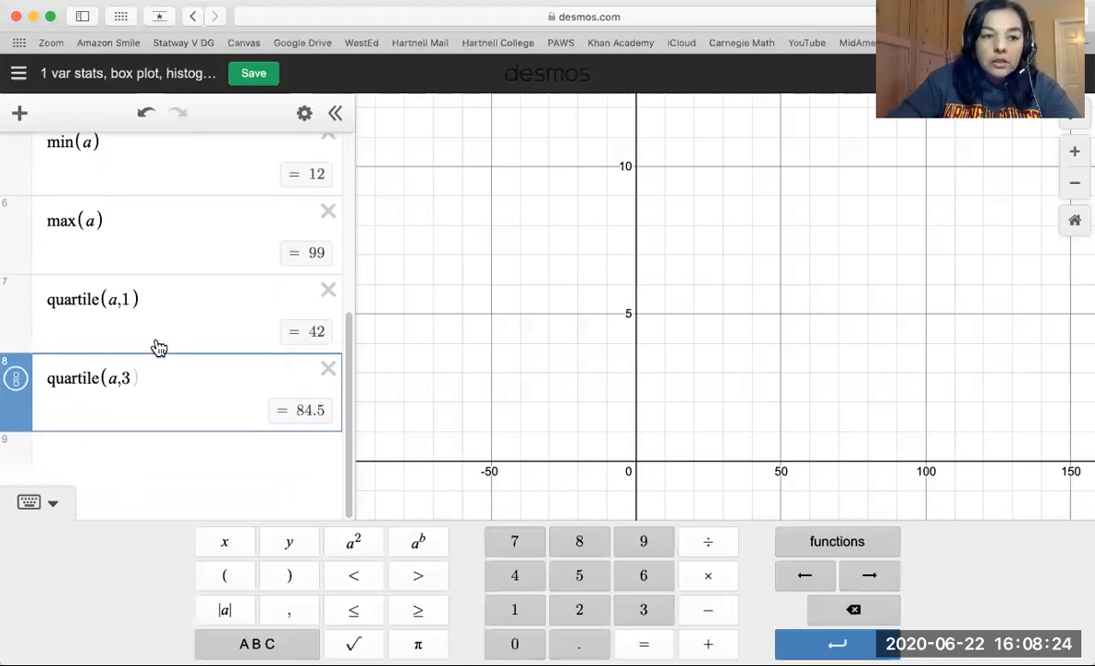
{"action": "scroll", "coordinate": [160, 347], "scroll_direction": "up", "scroll_amount": 5}
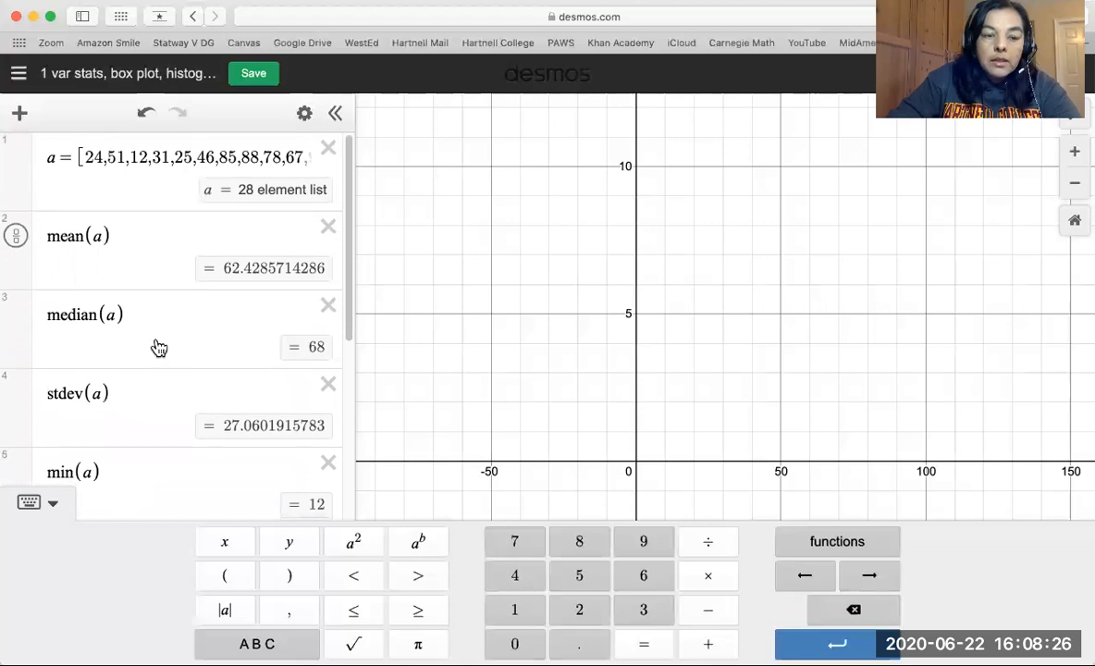
{"action": "scroll", "coordinate": [159, 347], "scroll_direction": "down", "scroll_amount": 5}
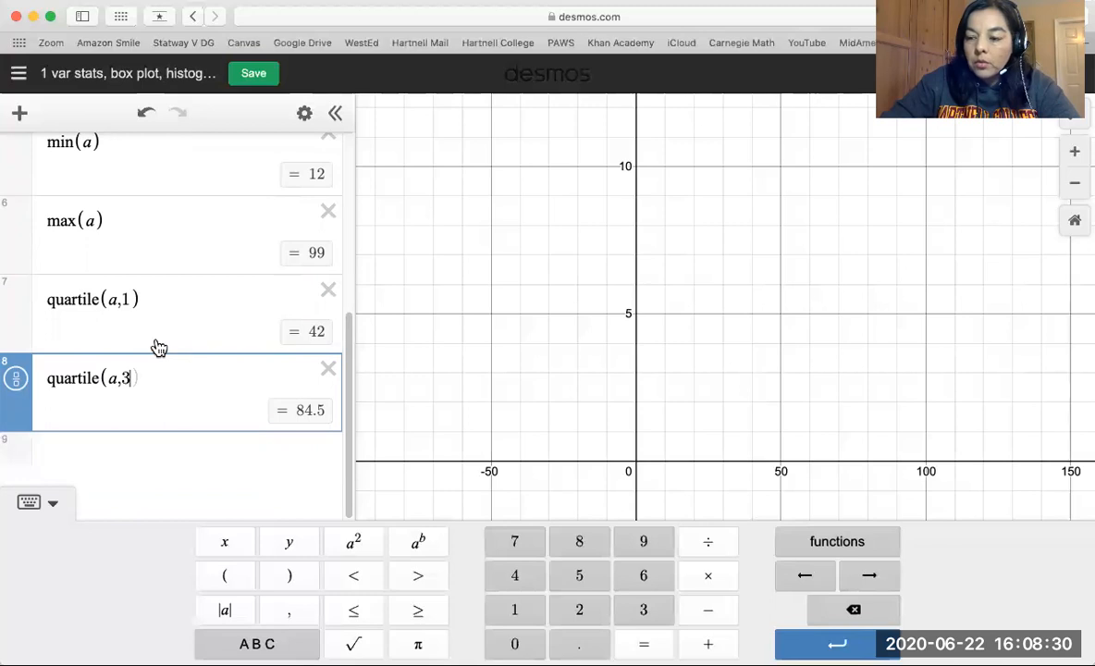
Create a dot plot of list a with dotplot(a) on a new expression line and fit the graph view to it.
{"action": "left_click", "coordinate": [120, 464]}
{"action": "type", "text": "box"}
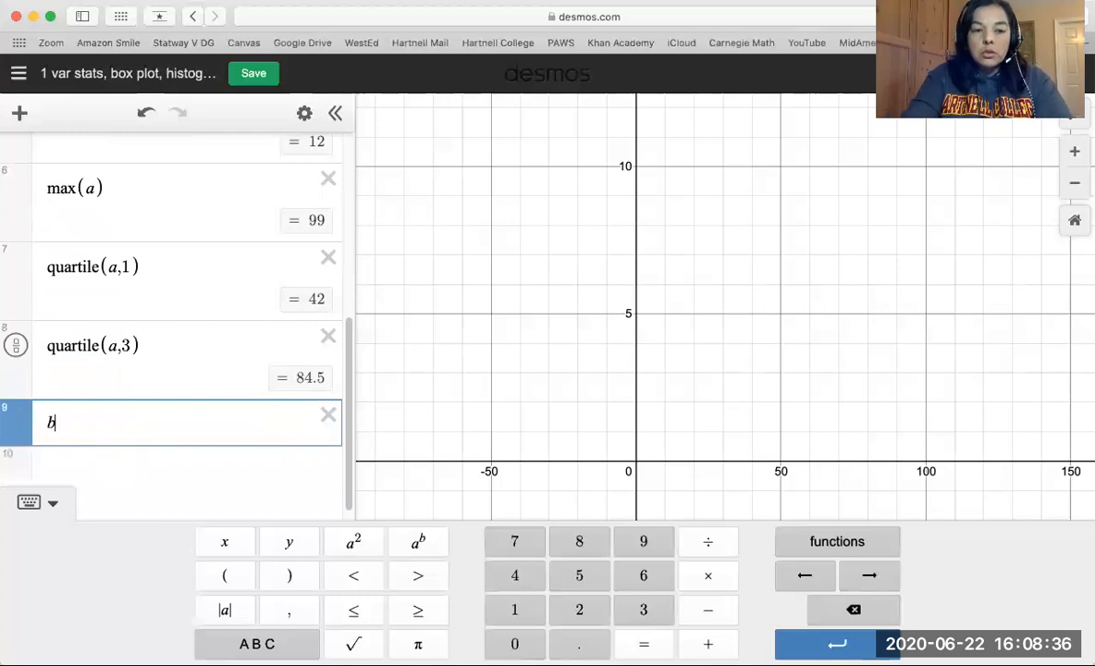
{"action": "key", "text": "BackSpace"}
{"action": "key", "text": "BackSpace"}
{"action": "key", "text": "BackSpace"}
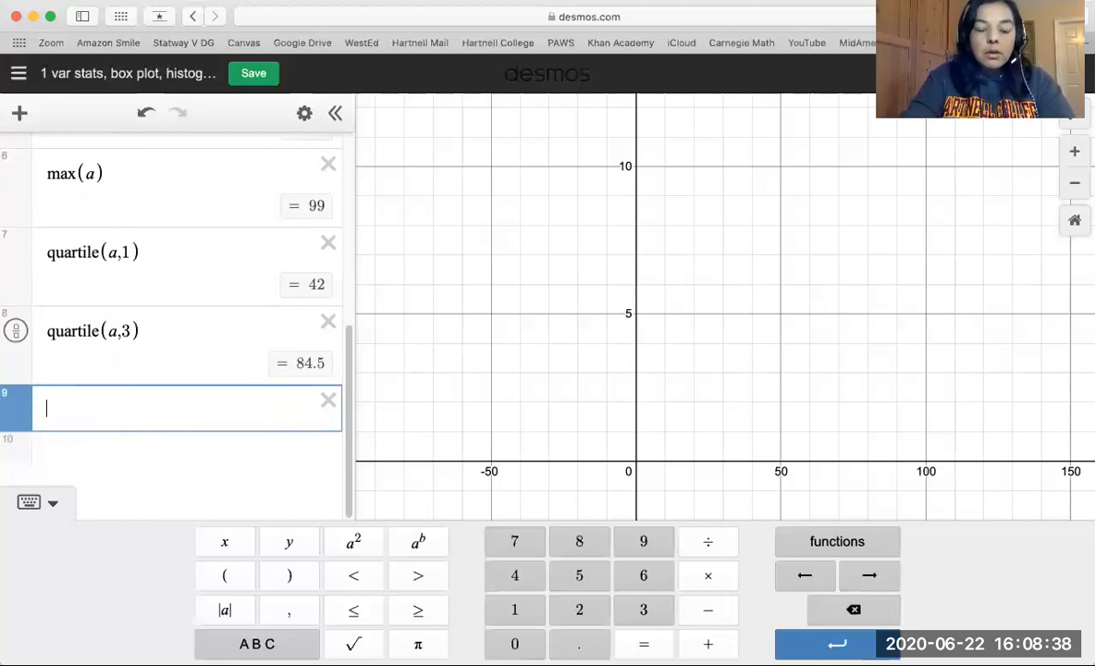
{"action": "type", "text": "dotp"}
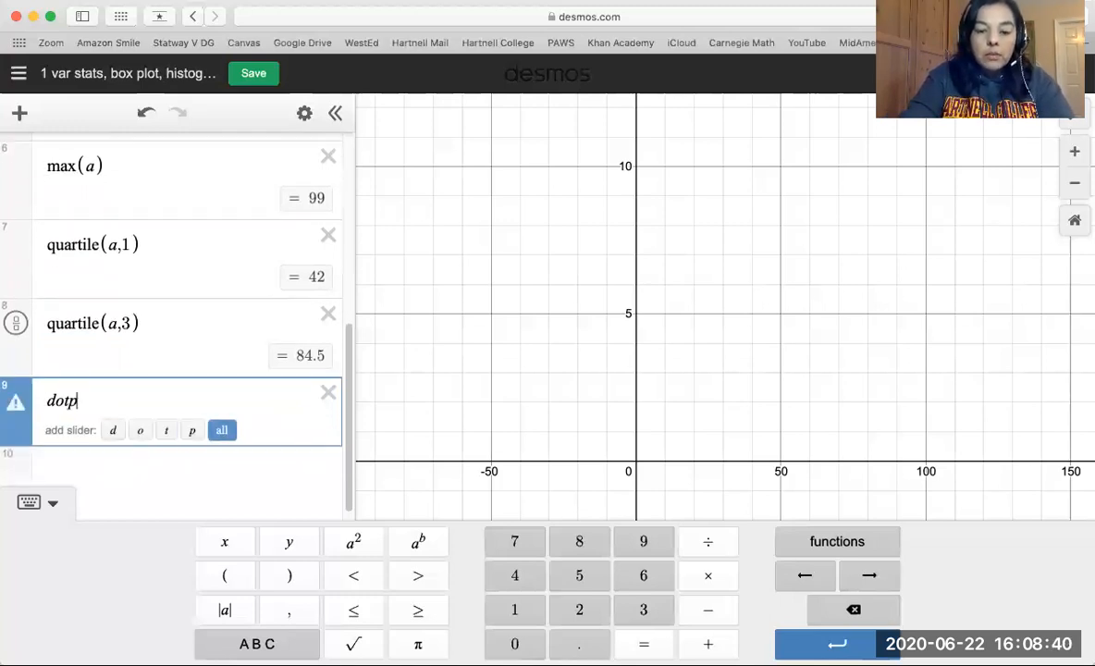
{"action": "type", "text": "lot"}
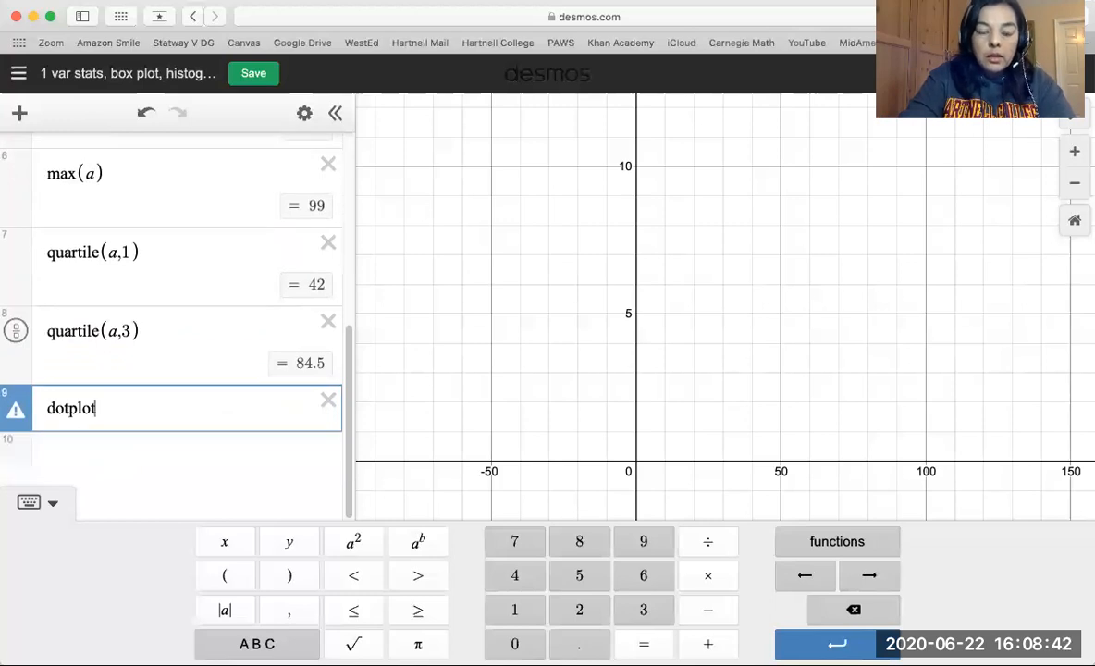
{"action": "type", "text": "(a"}
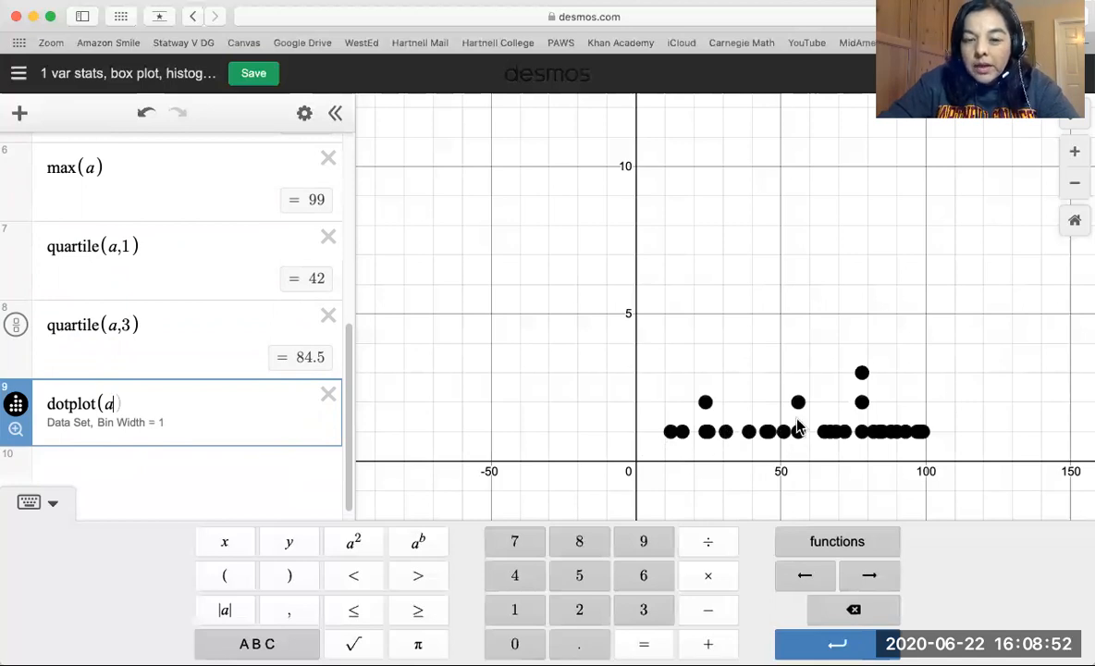
{"action": "left_click", "coordinate": [17, 431]}
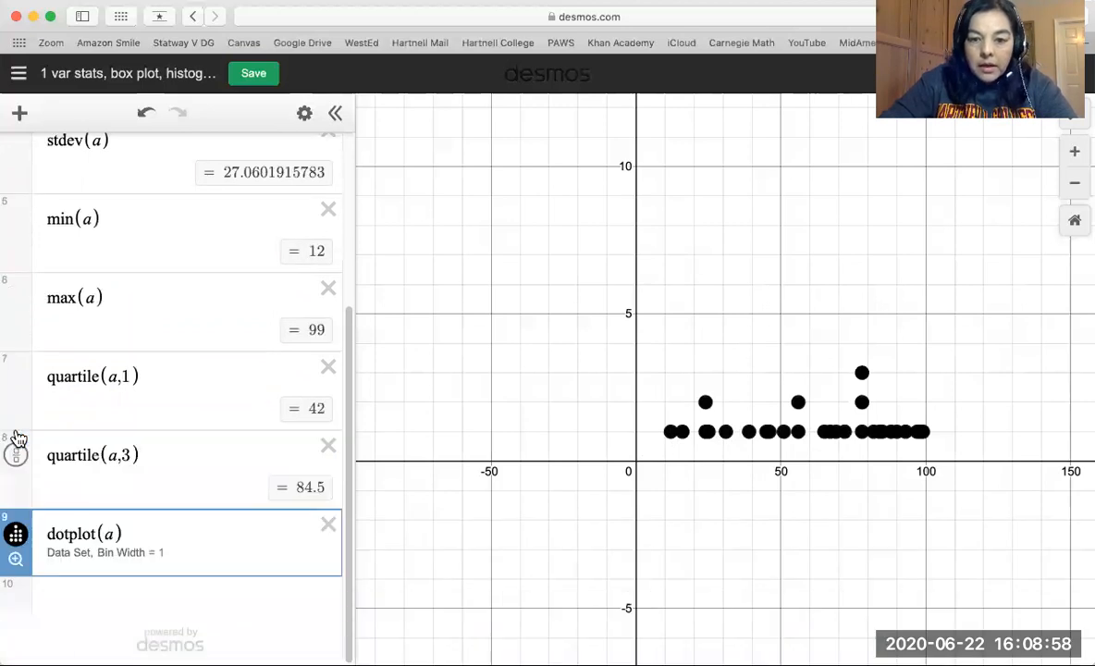
{"action": "left_click", "coordinate": [16, 562]}
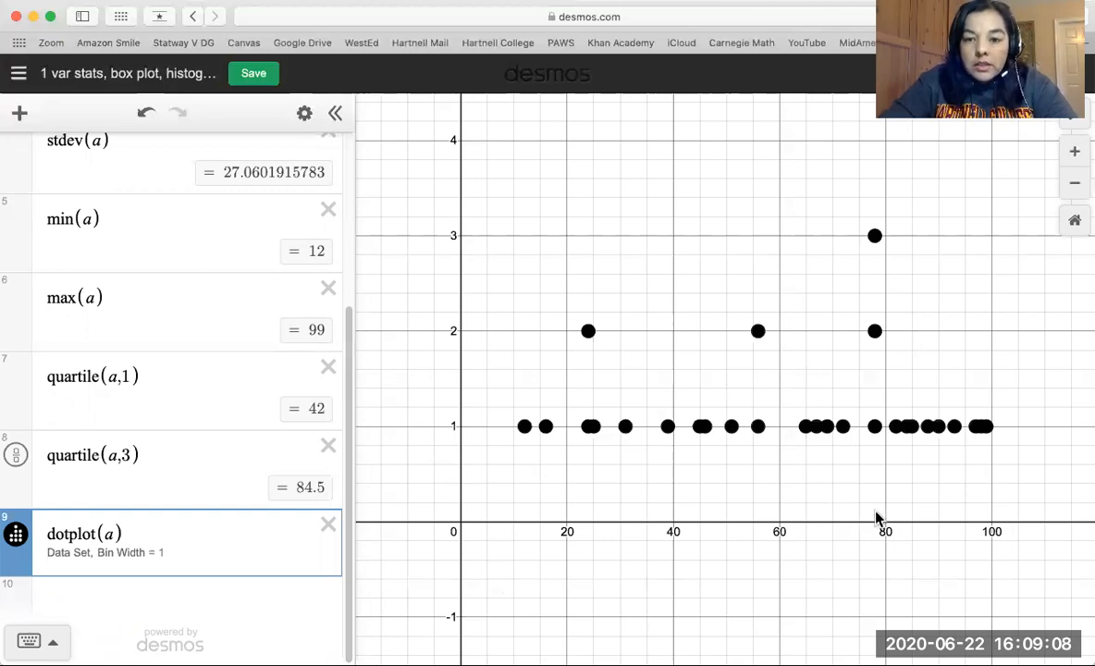
Show the coordinates of the three dots in the tallest stack and of the highest and lowest data values, and review the calculated statistics.
{"action": "left_click", "coordinate": [875, 428]}
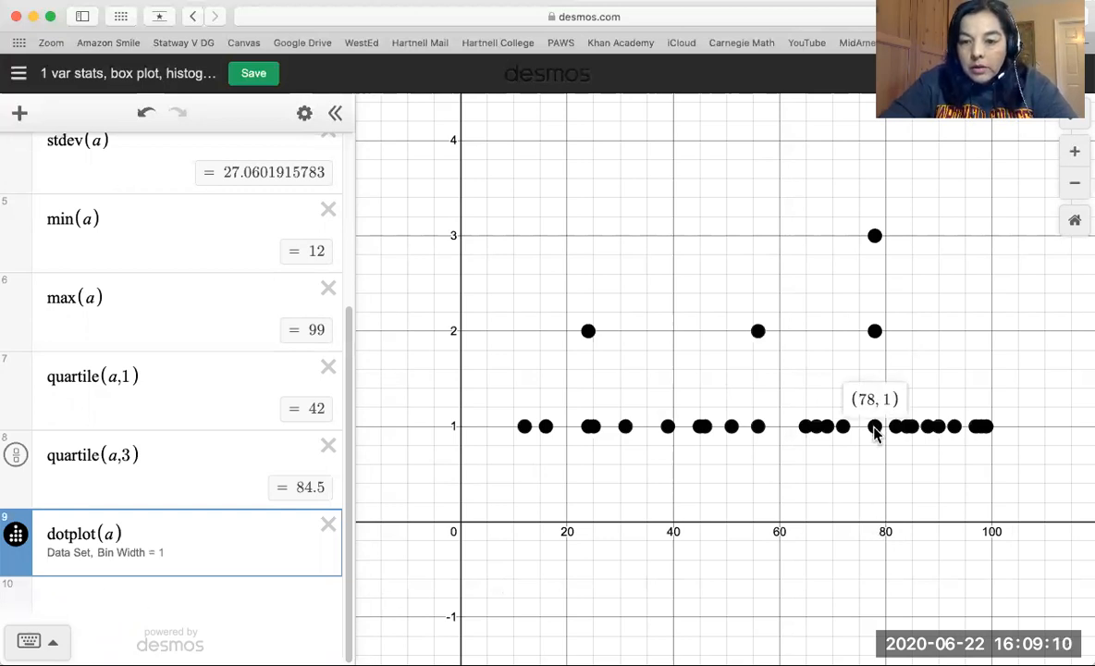
{"action": "left_click", "coordinate": [875, 331]}
{"action": "left_click", "coordinate": [871, 242]}
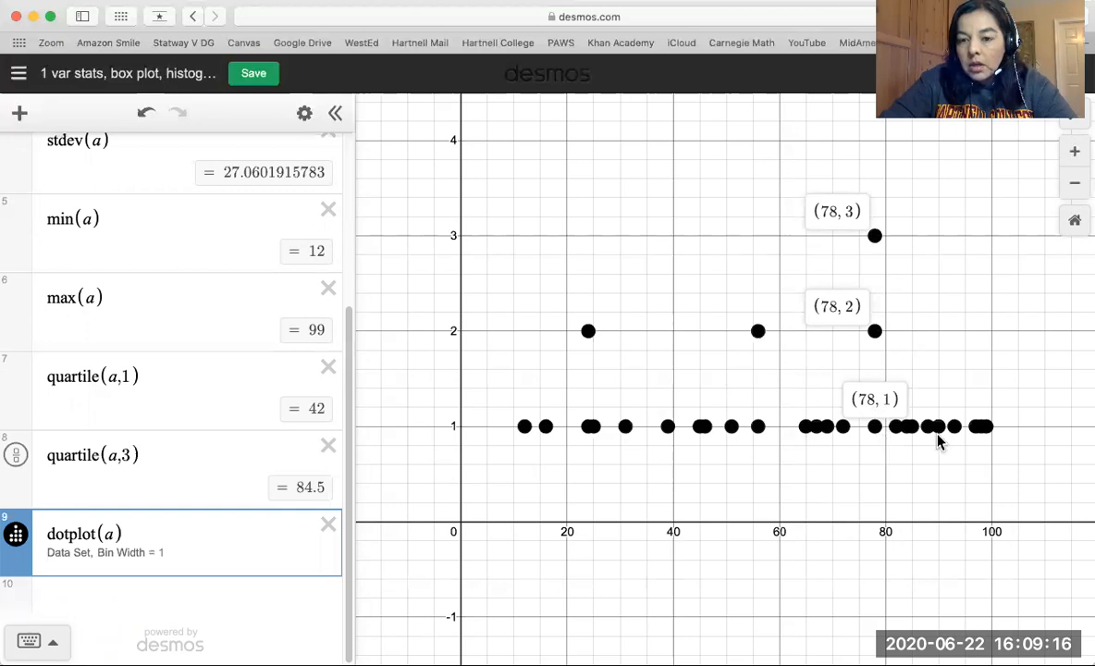
{"action": "left_click", "coordinate": [987, 426]}
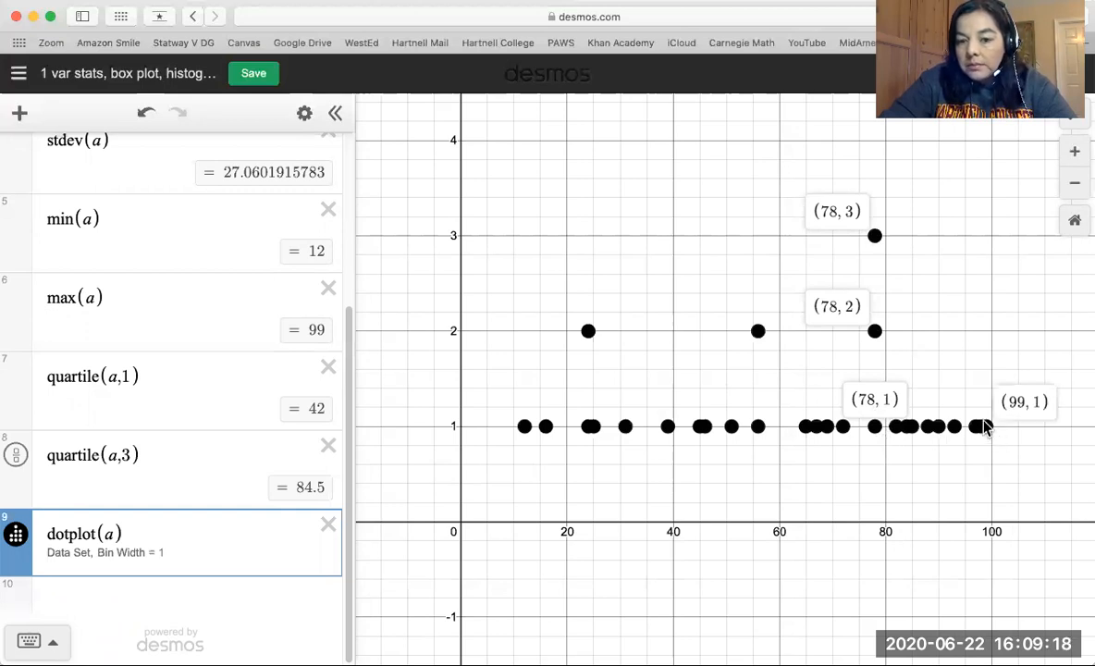
{"action": "left_click", "coordinate": [523, 428]}
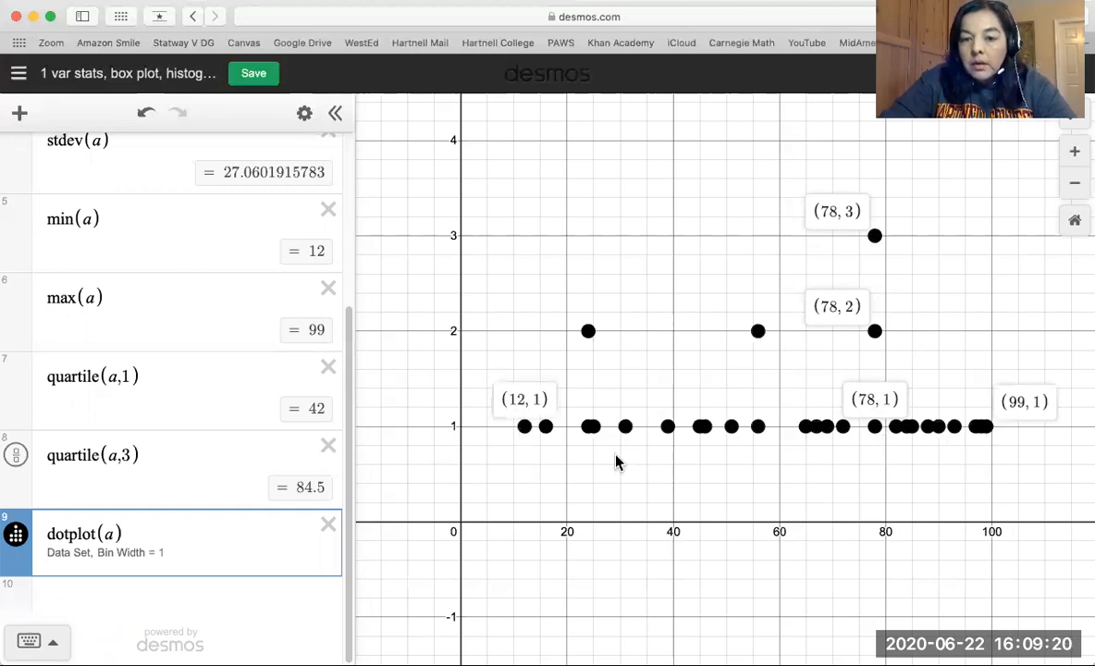
{"action": "scroll", "coordinate": [747, 523], "scroll_direction": "down", "scroll_amount": 2}
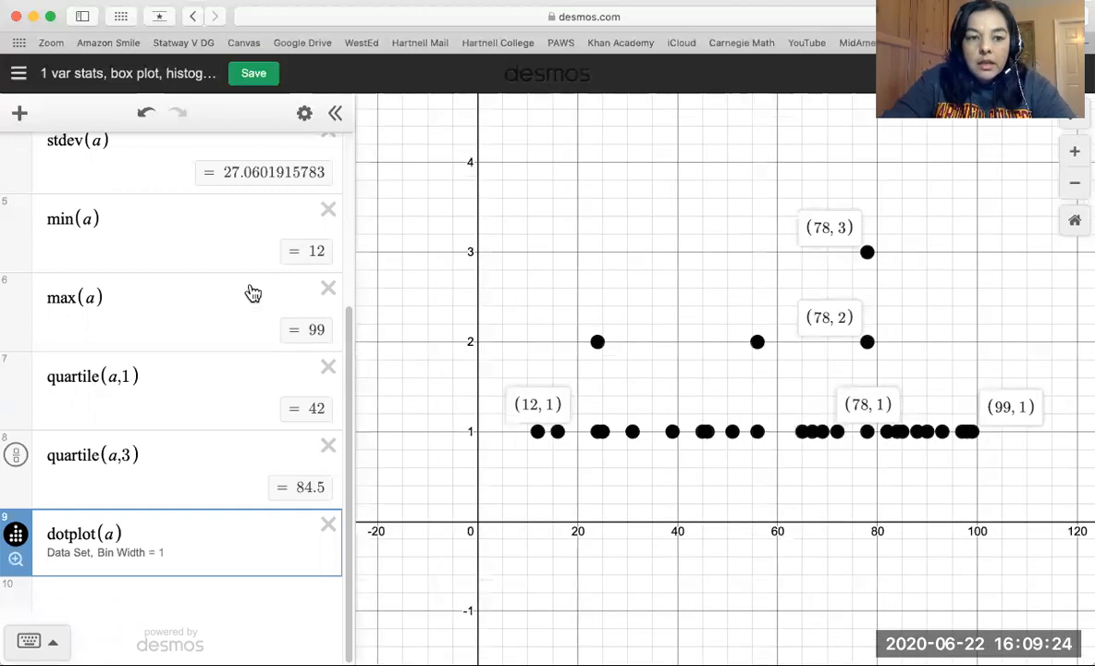
{"action": "scroll", "coordinate": [247, 293], "scroll_direction": "up", "scroll_amount": 5}
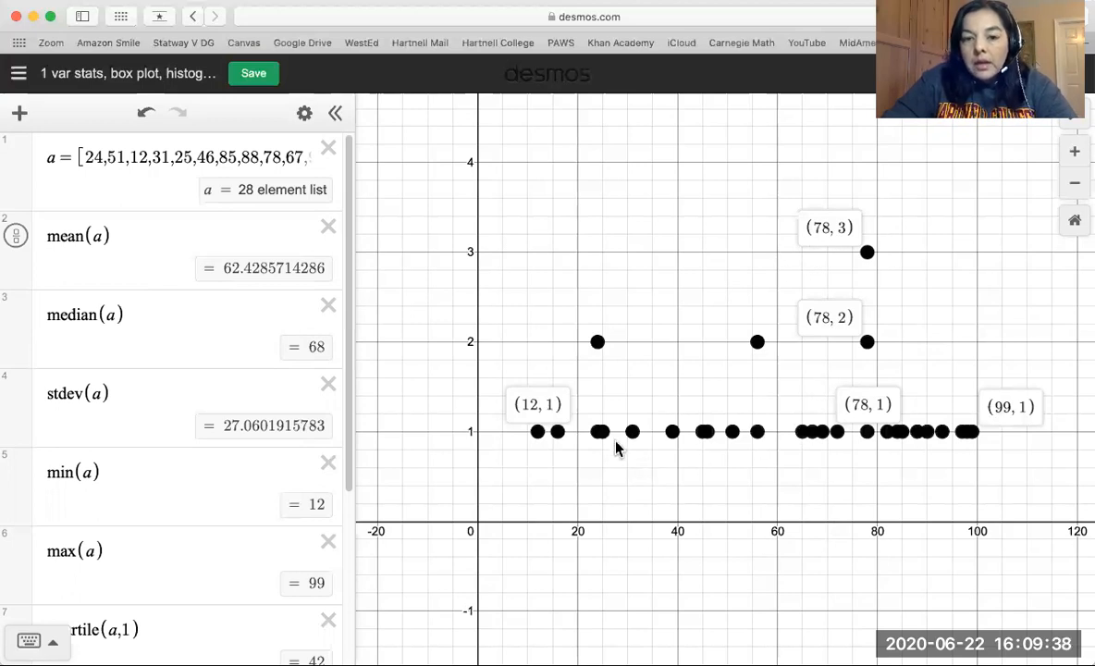
Create a box plot of list a with boxplot(a) on a new expression line below the dot plot.
{"action": "scroll", "coordinate": [266, 520], "scroll_direction": "down", "scroll_amount": 3}
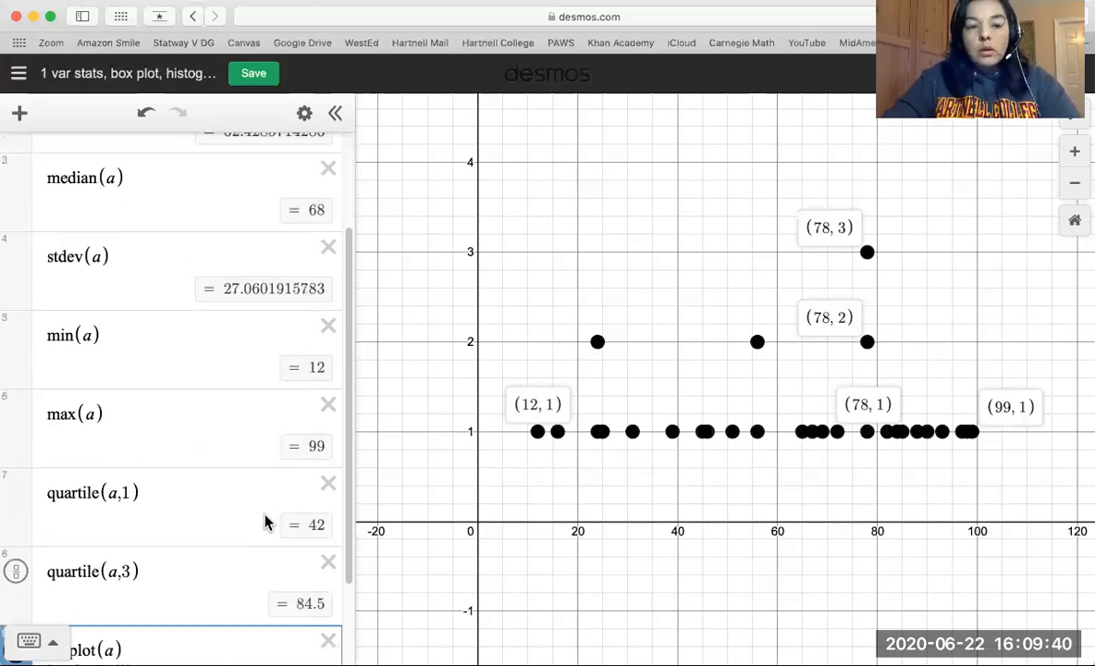
{"action": "scroll", "coordinate": [264, 522], "scroll_direction": "down", "scroll_amount": 2}
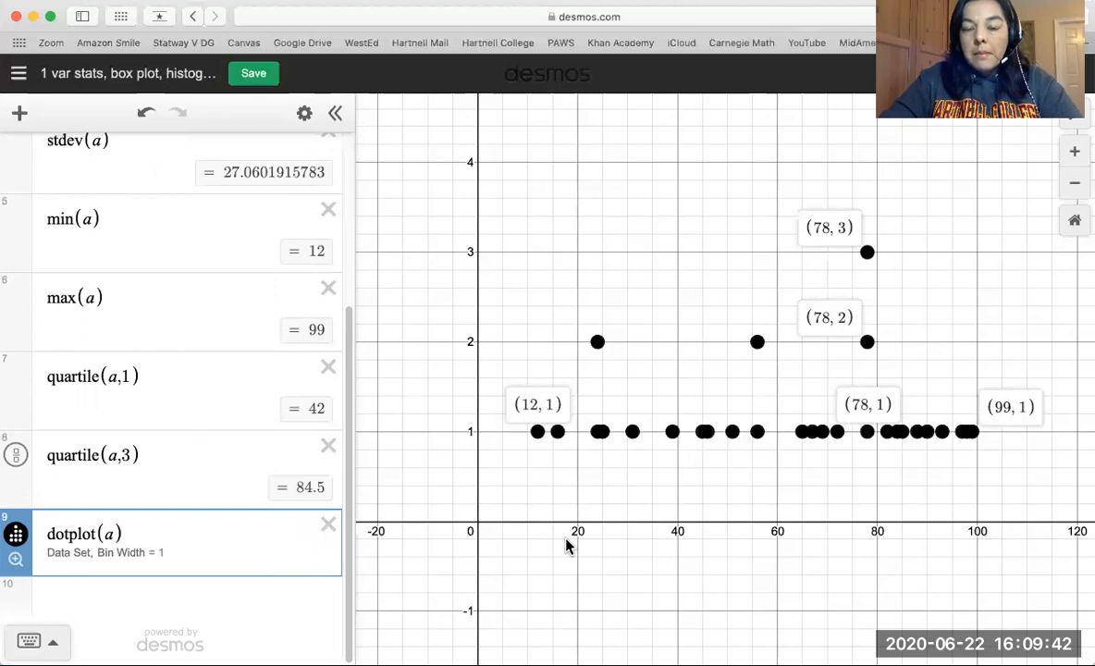
{"action": "left_click", "coordinate": [76, 603]}
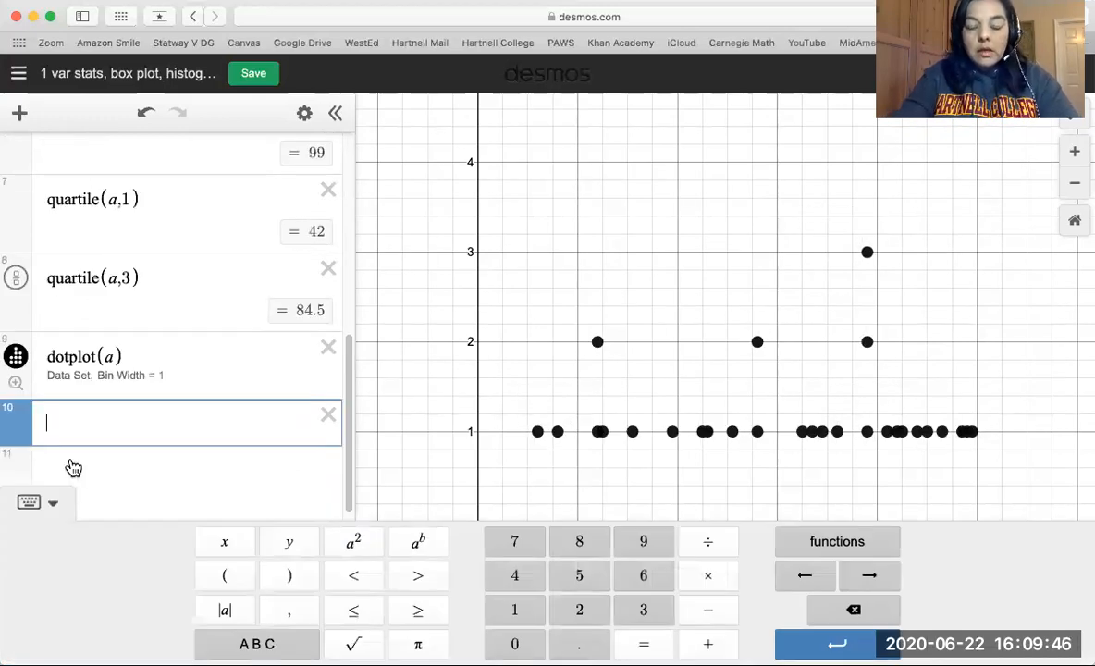
{"action": "type", "text": "boxplot"}
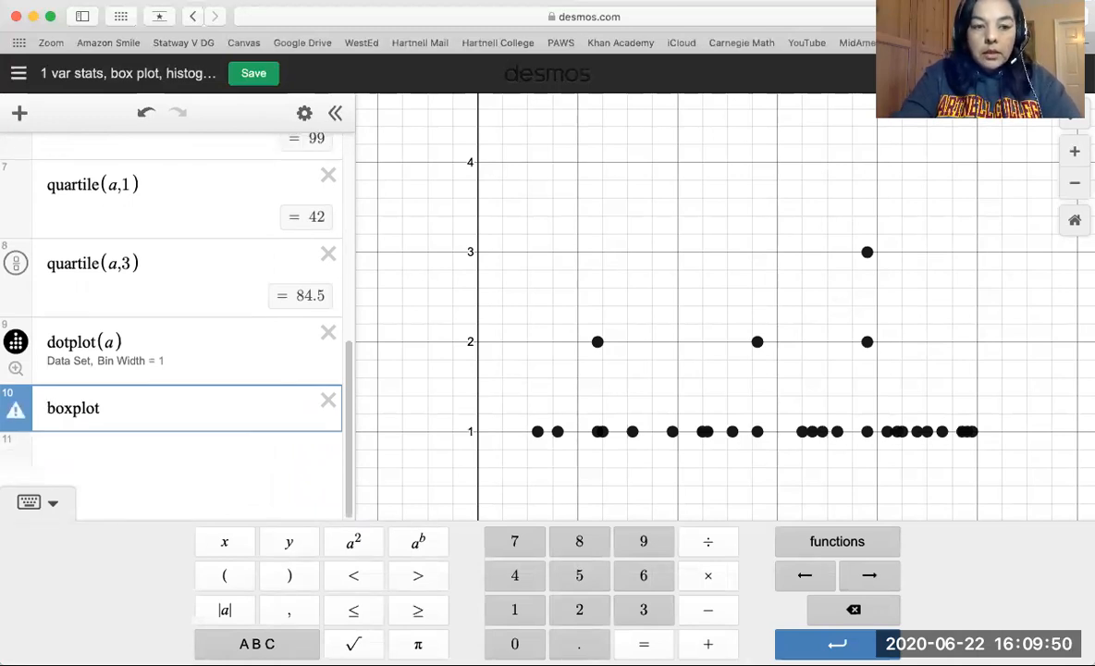
{"action": "type", "text": "(a"}
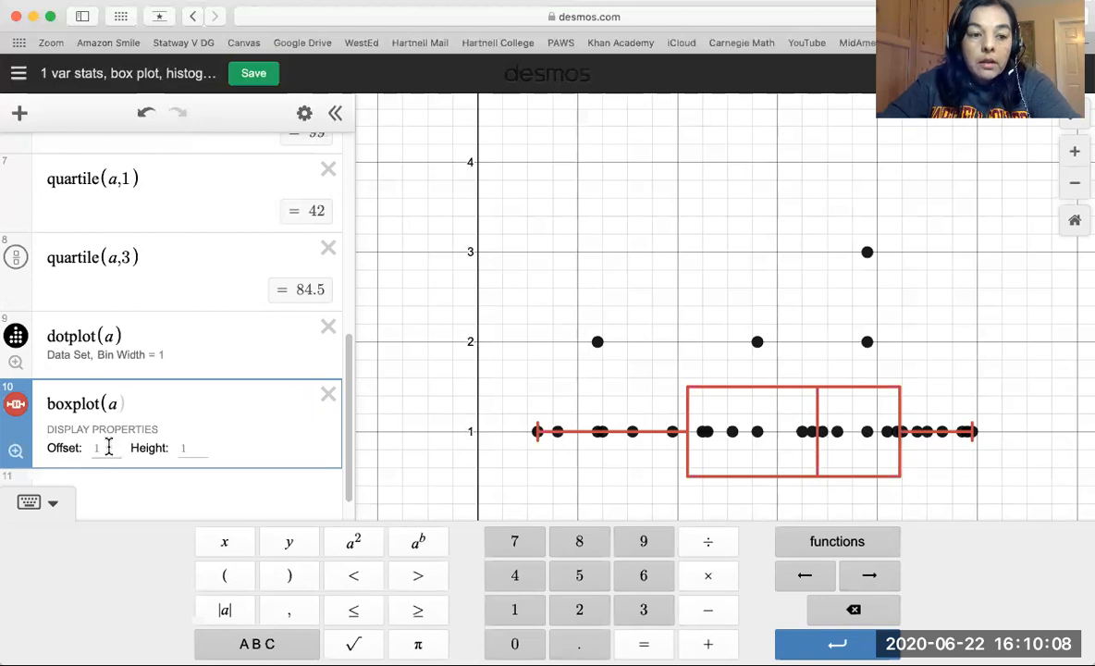
Set the box plot's offset to 4 to raise it above the dots, and fit the graph view to it.
{"action": "left_click", "coordinate": [107, 447]}
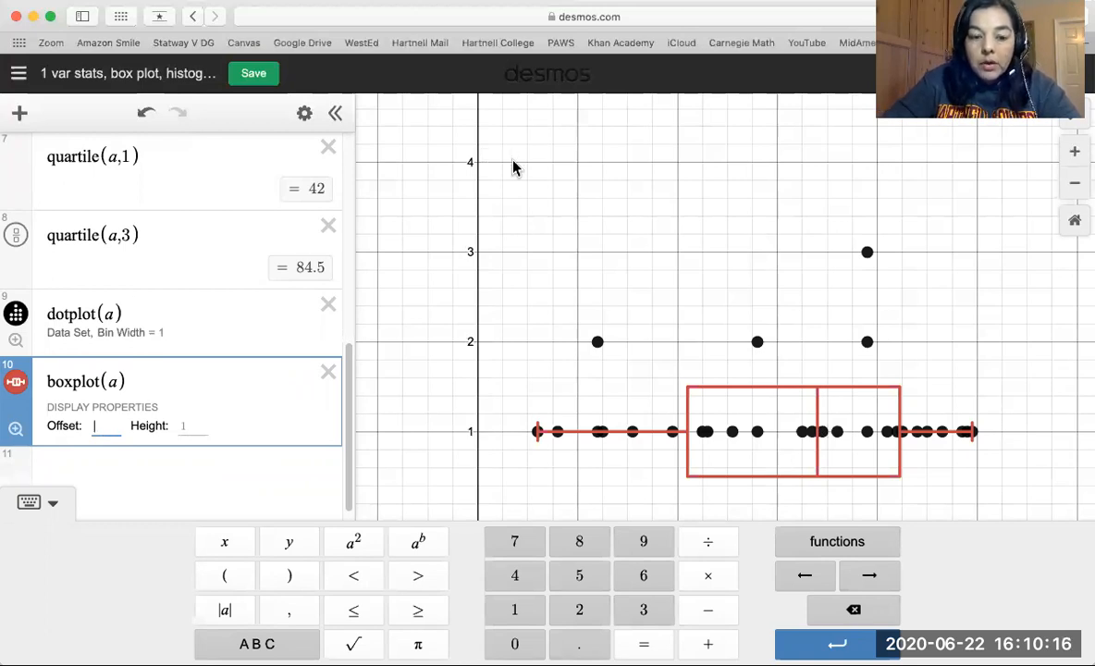
{"action": "type", "text": "4"}
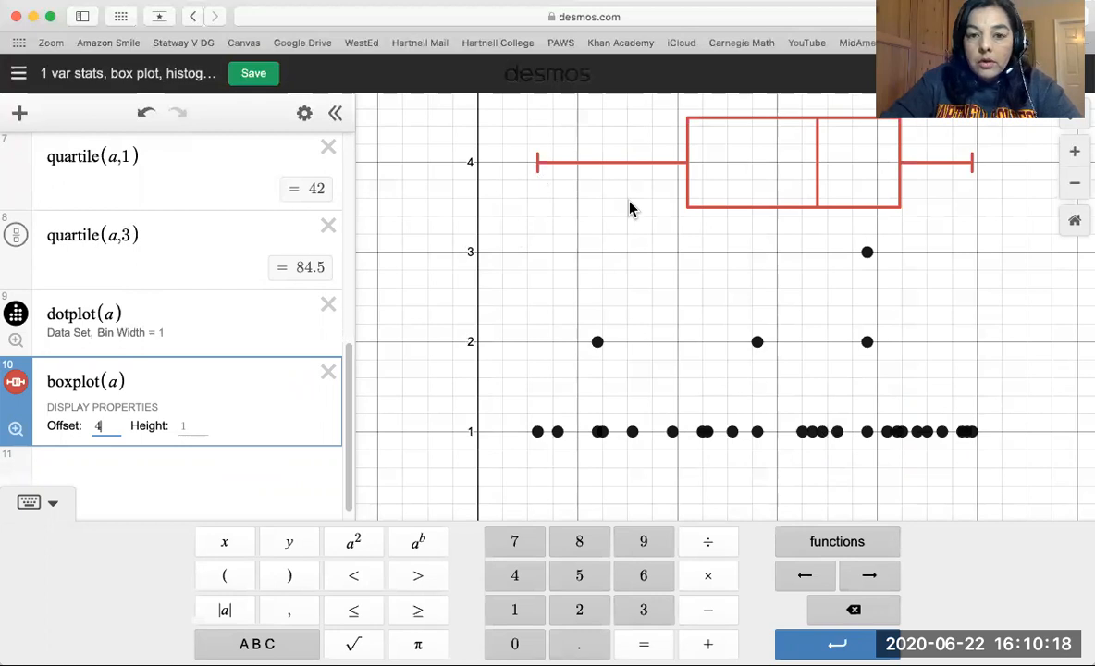
{"action": "scroll", "coordinate": [629, 208], "scroll_direction": "up", "scroll_amount": 2}
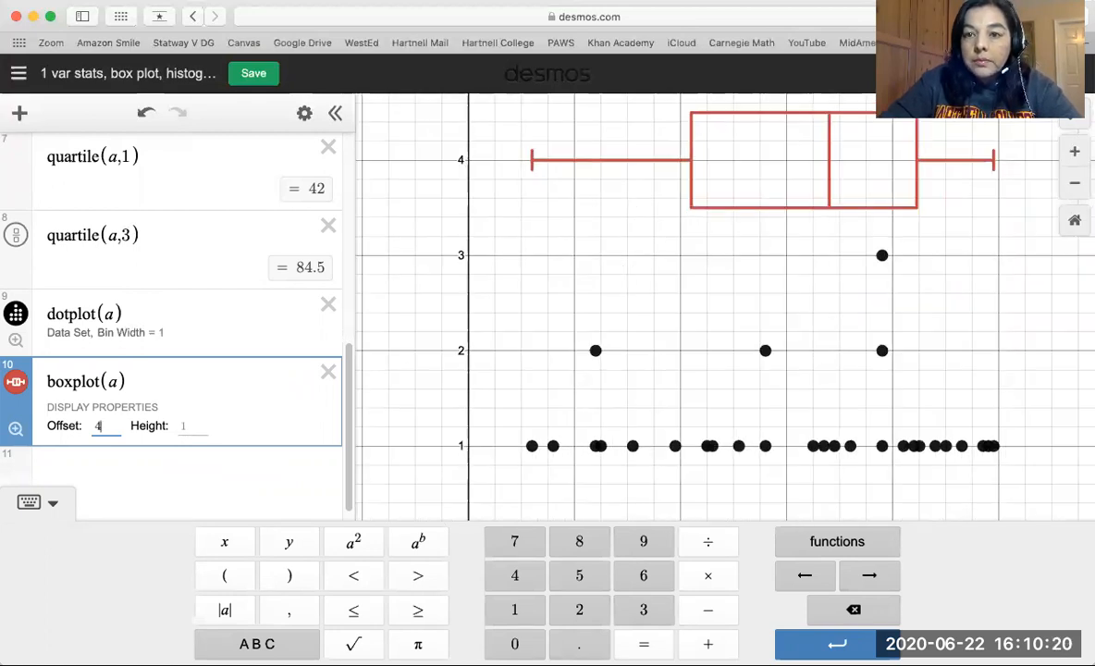
{"action": "left_click", "coordinate": [746, 86]}
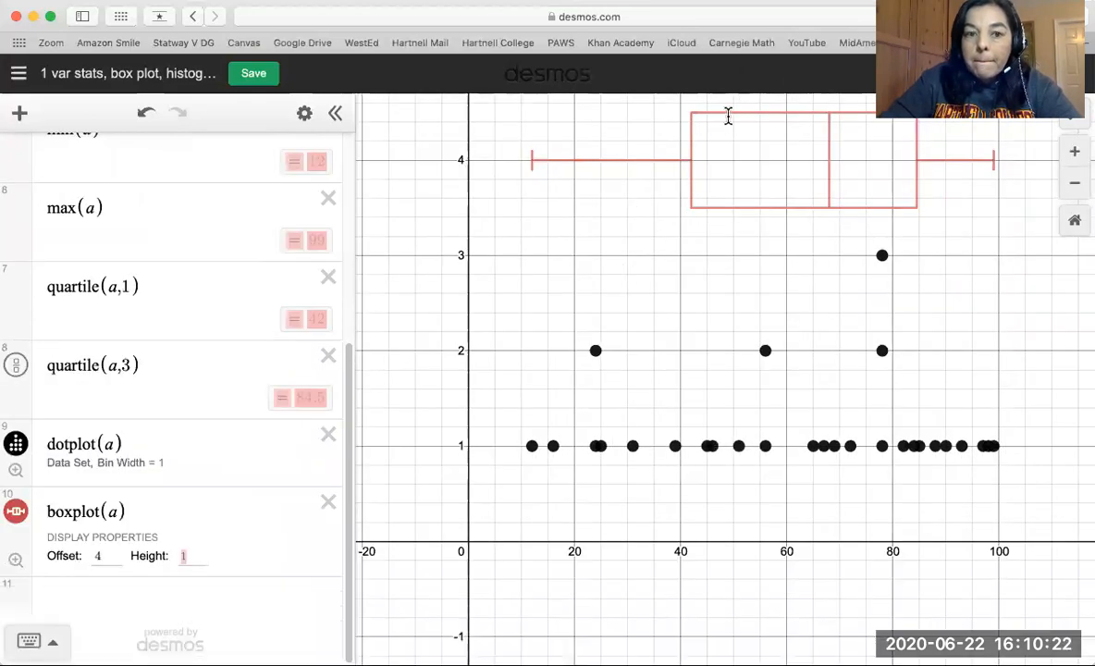
{"action": "left_click", "coordinate": [17, 562]}
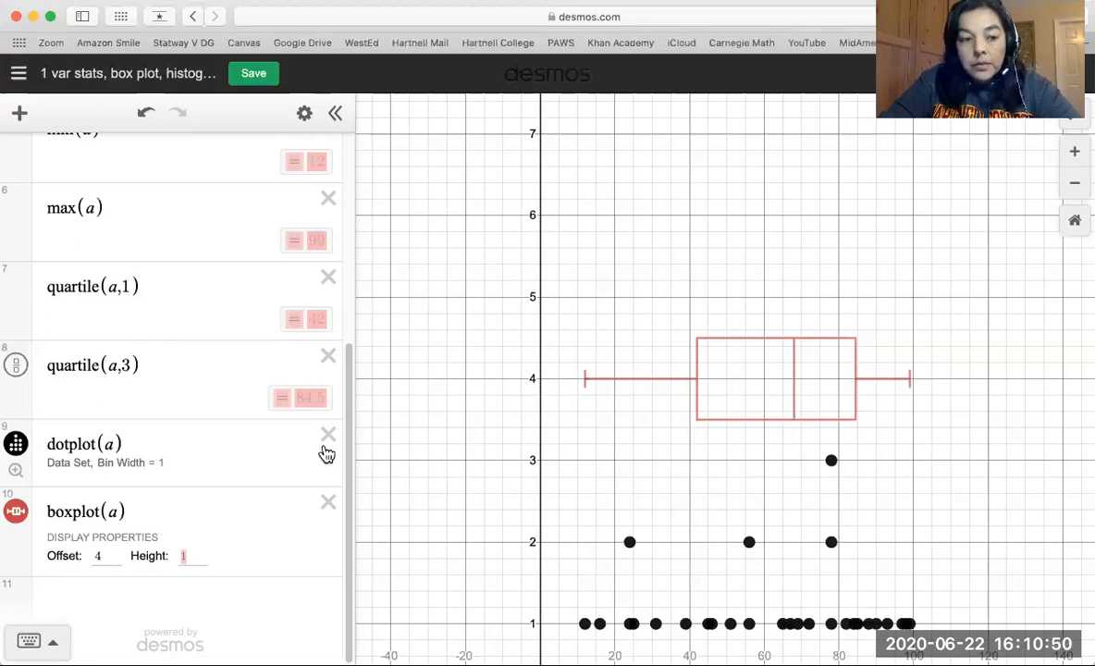
Create a histogram of list a with histogram(a) on a new expression line below the box plot.
{"action": "left_click", "coordinate": [74, 606]}
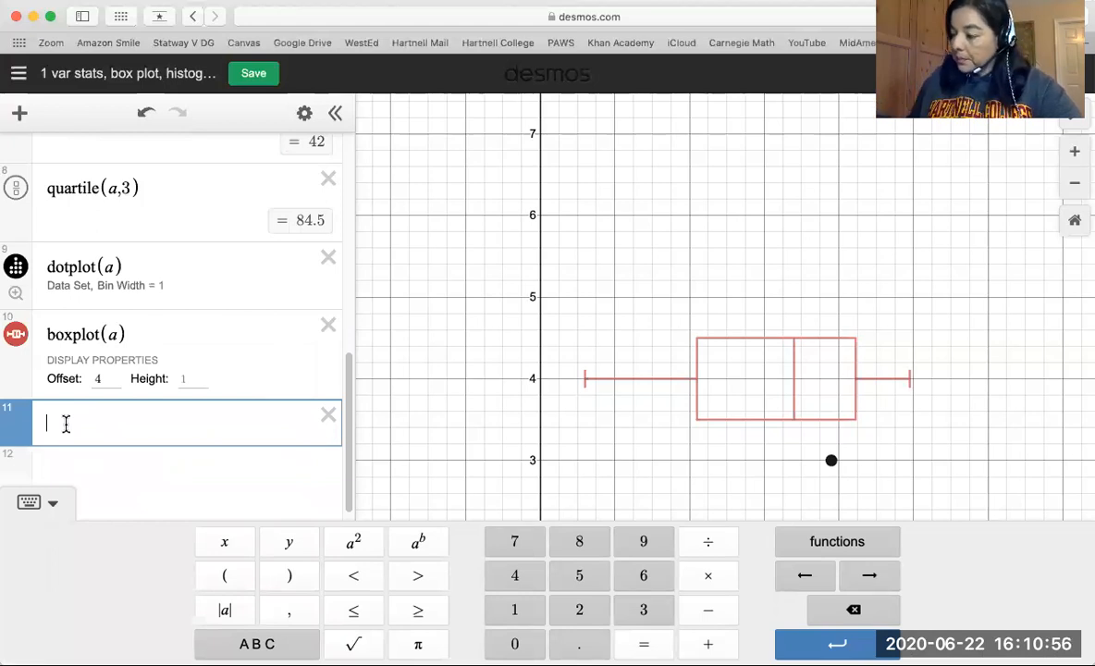
{"action": "type", "text": "histogram"}
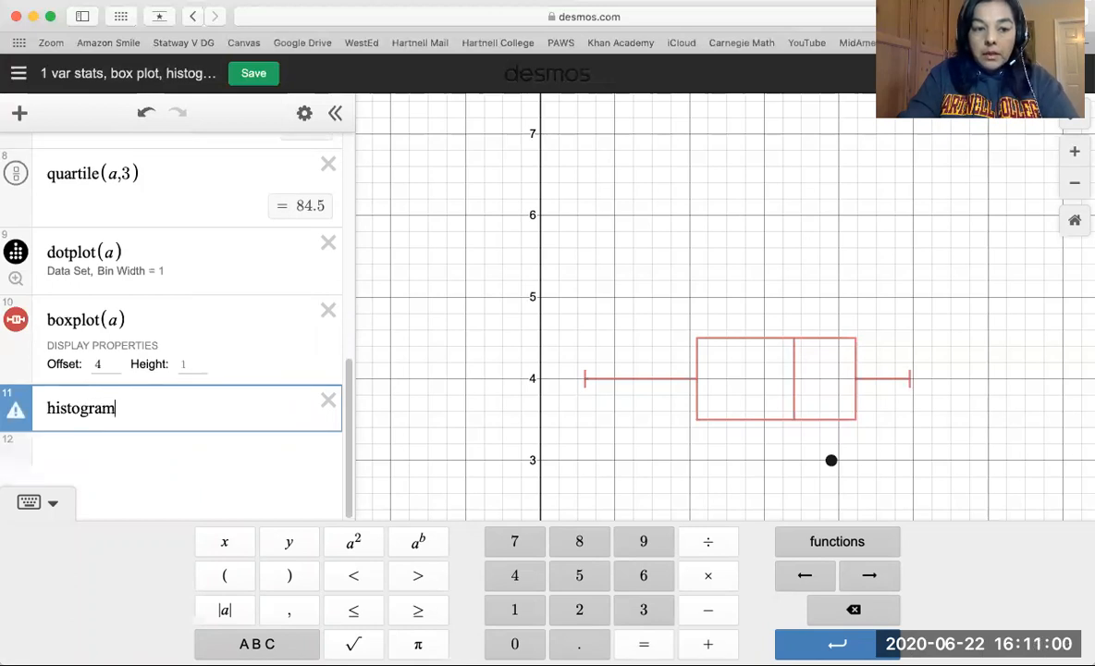
{"action": "type", "text": "("}
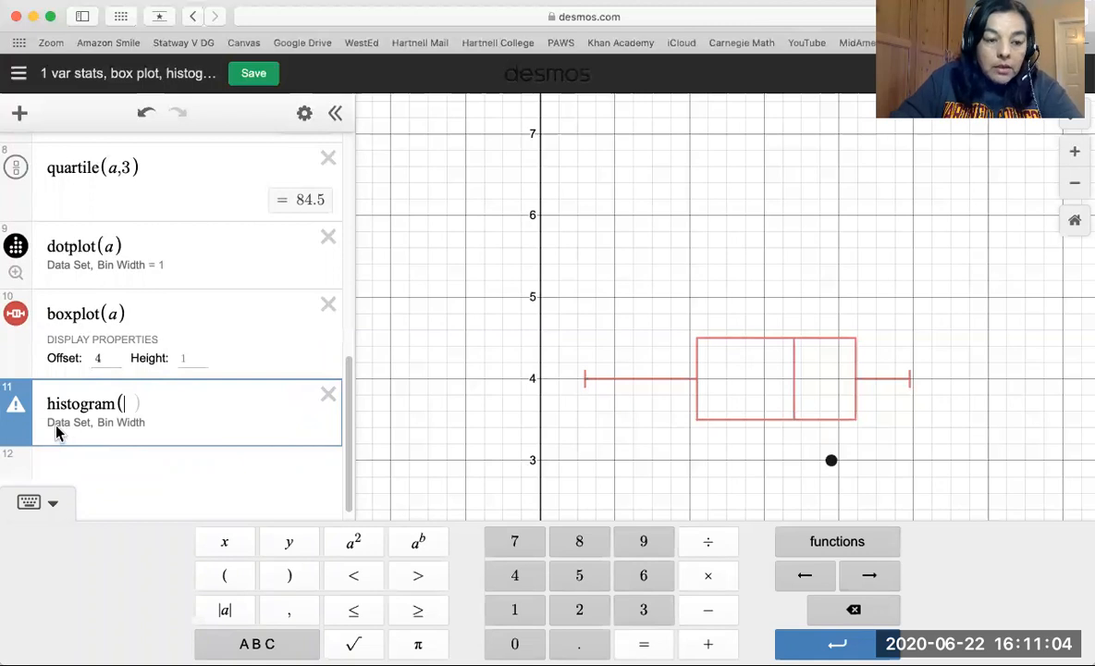
{"action": "type", "text": "a"}
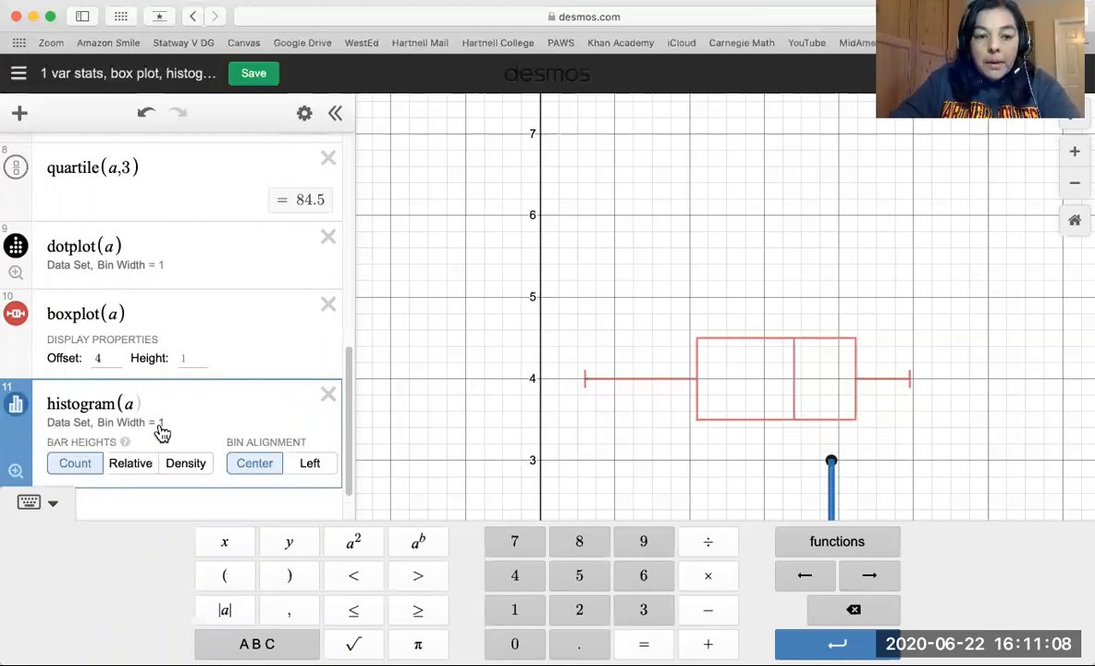
{"action": "left_click", "coordinate": [55, 507]}
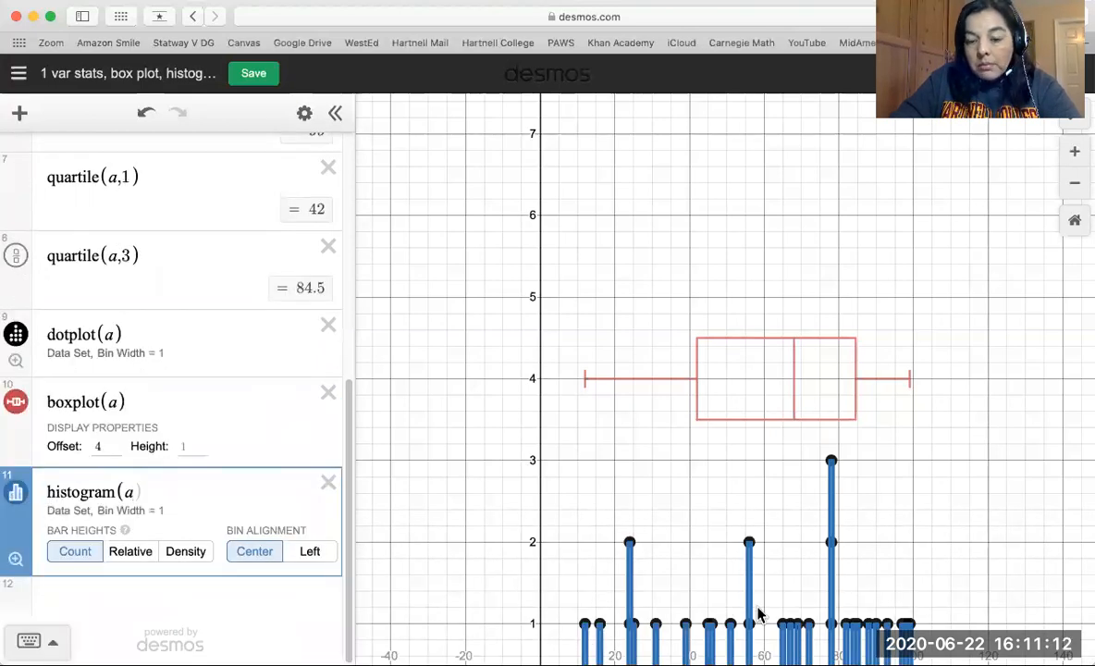
{"action": "scroll", "coordinate": [759, 613], "scroll_direction": "down", "scroll_amount": 2}
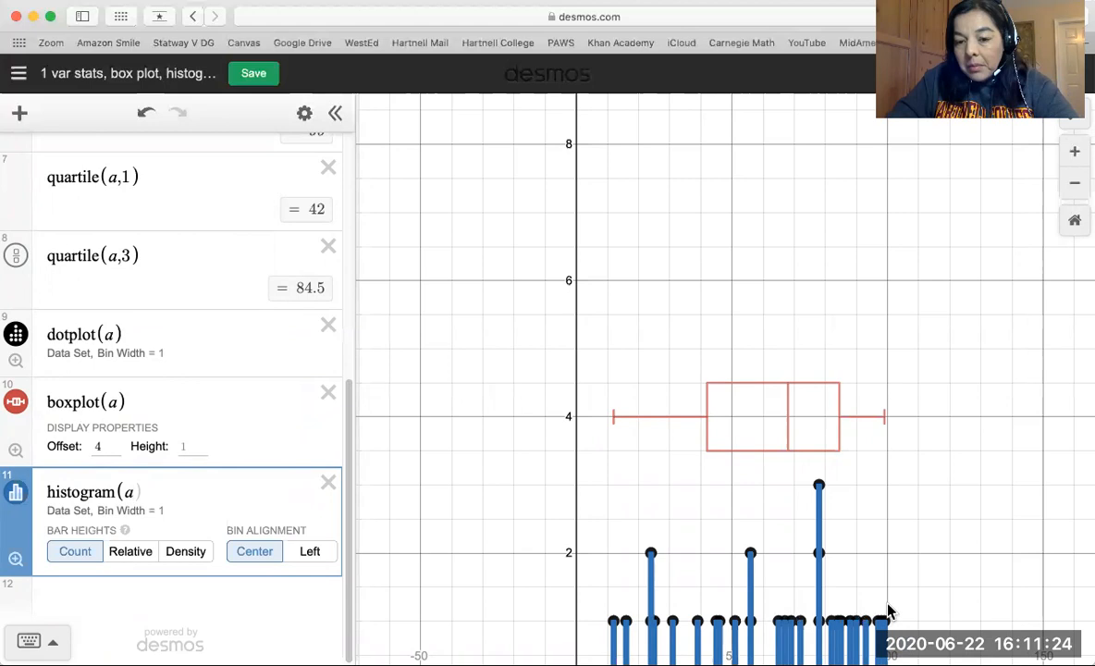
Add a bin width to the histogram expression, trying 5 first and settling on 10 as histogram(a,10).
{"action": "left_click", "coordinate": [153, 499]}
{"action": "type", "text": ",5"}
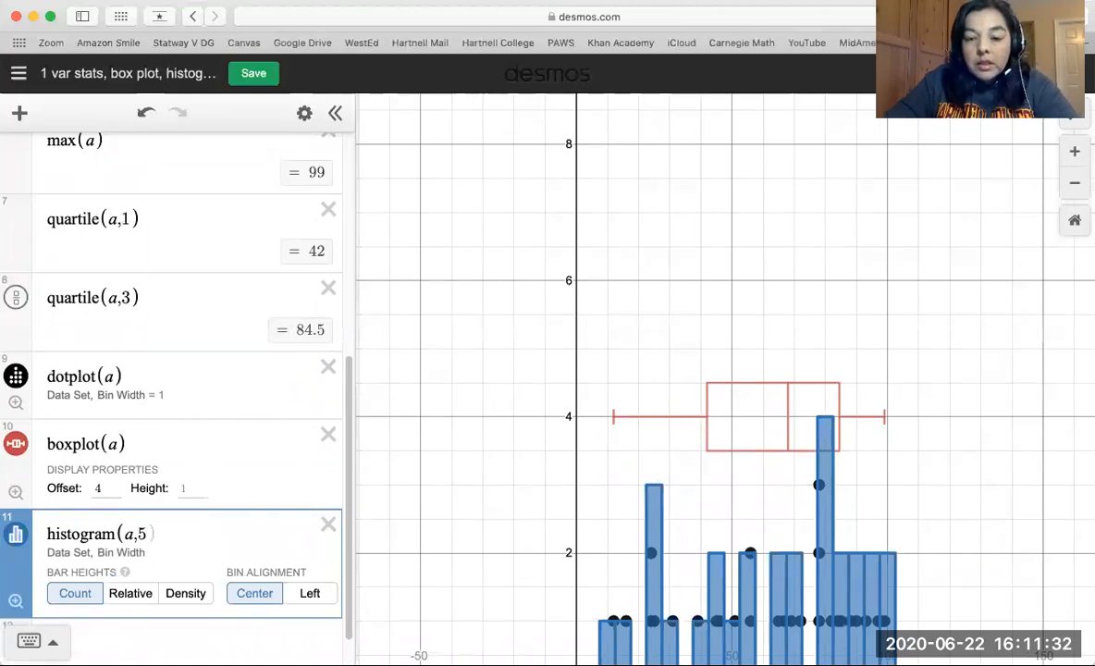
{"action": "key", "text": "BackSpace"}
{"action": "type", "text": "10"}
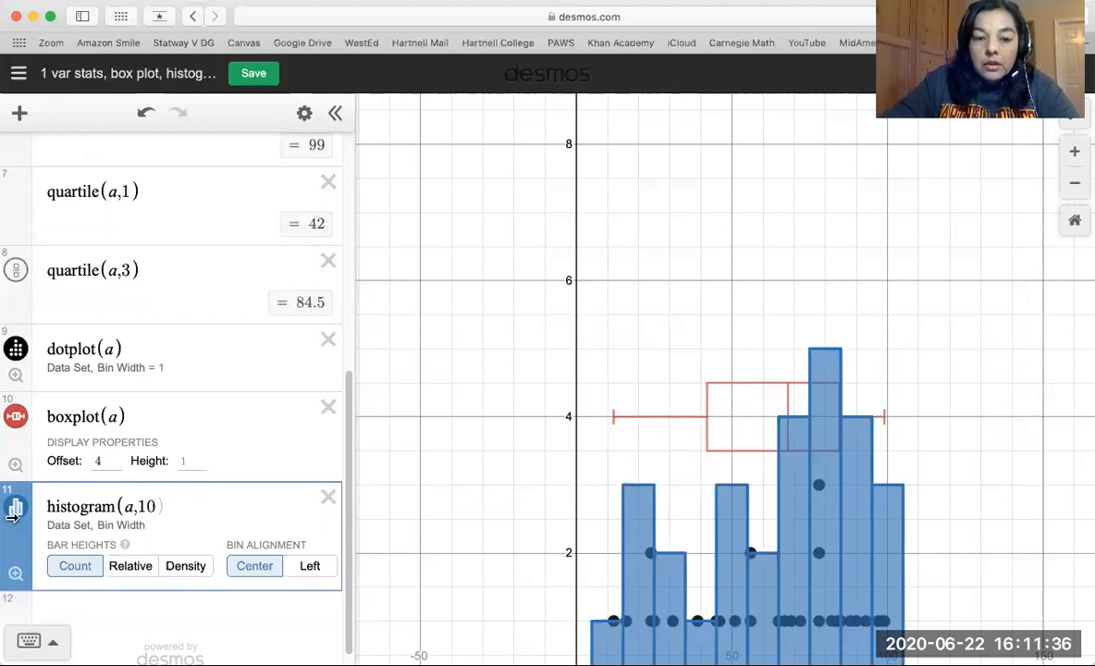
Set the histogram's bin alignment to Left and fit the graph view to it.
{"action": "left_click", "coordinate": [310, 566]}
{"action": "scroll", "coordinate": [729, 555], "scroll_direction": "down", "scroll_amount": 2}
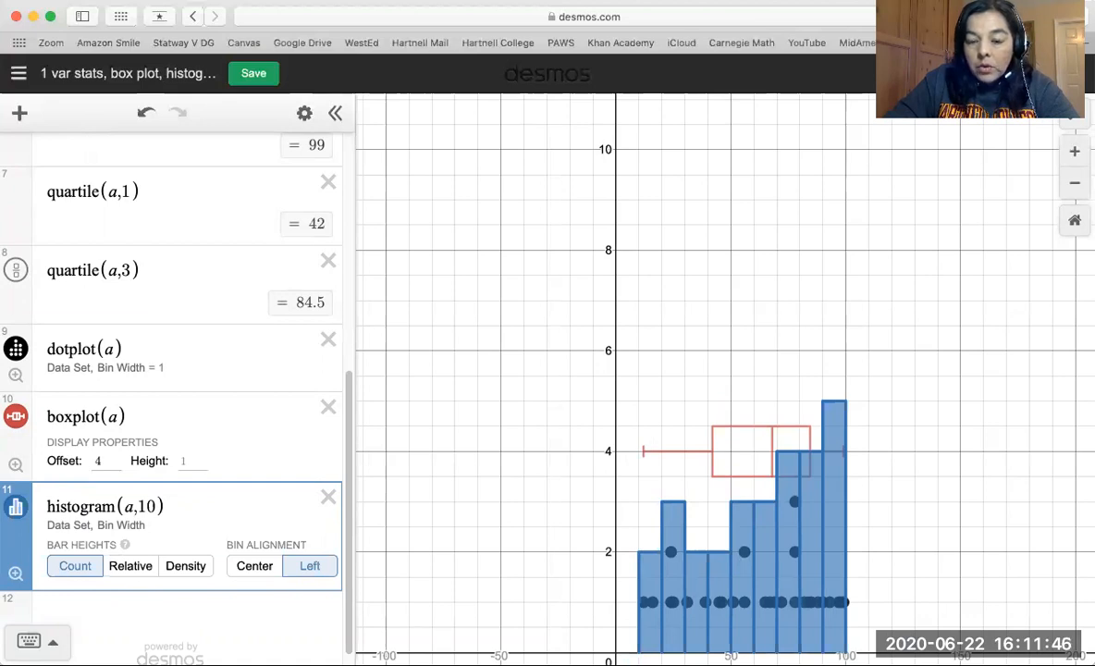
{"action": "left_click", "coordinate": [16, 576]}
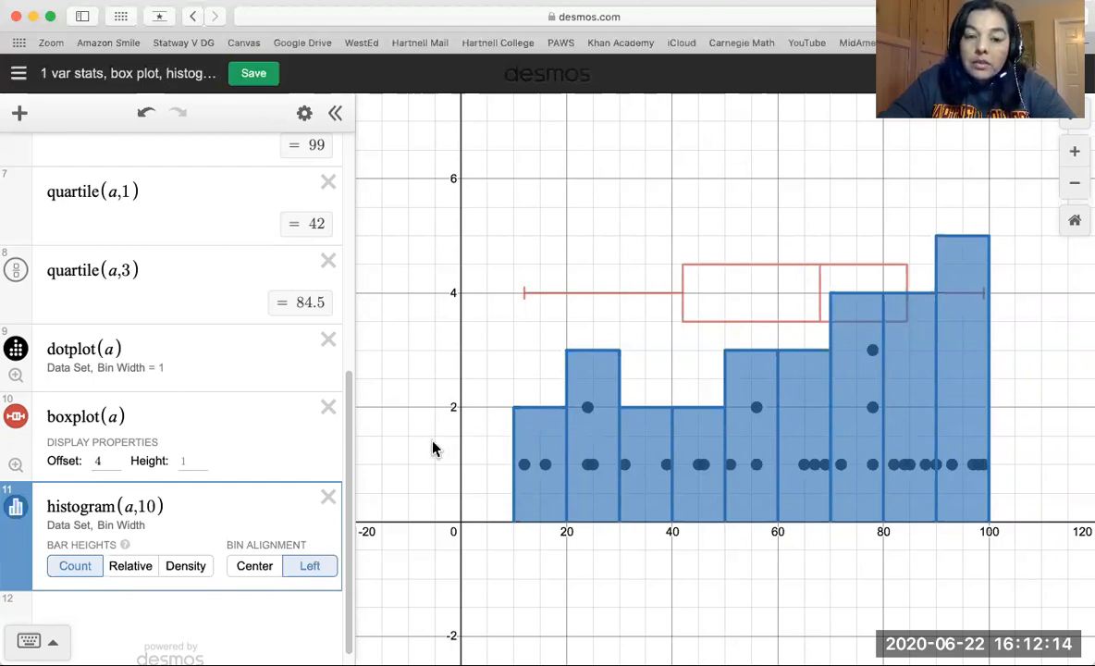
Review the size of list a, its summary statistics and the plot expressions alongside the graphed histogram bars.
{"action": "scroll", "coordinate": [182, 345], "scroll_direction": "up", "scroll_amount": 5}
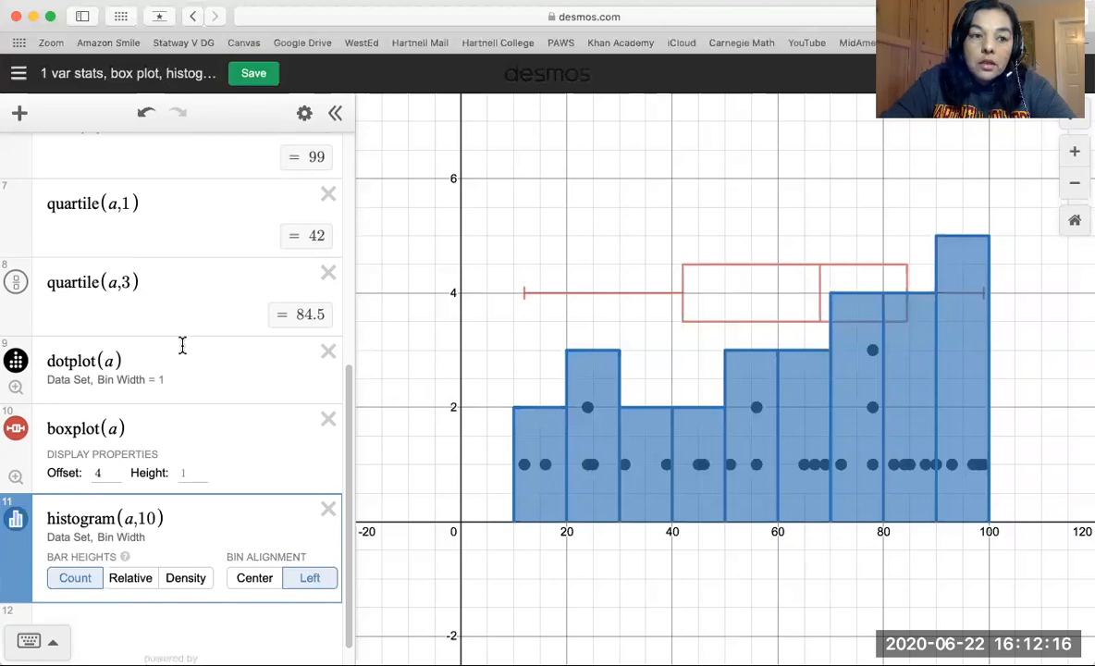
{"action": "scroll", "coordinate": [182, 354], "scroll_direction": "up", "scroll_amount": 2}
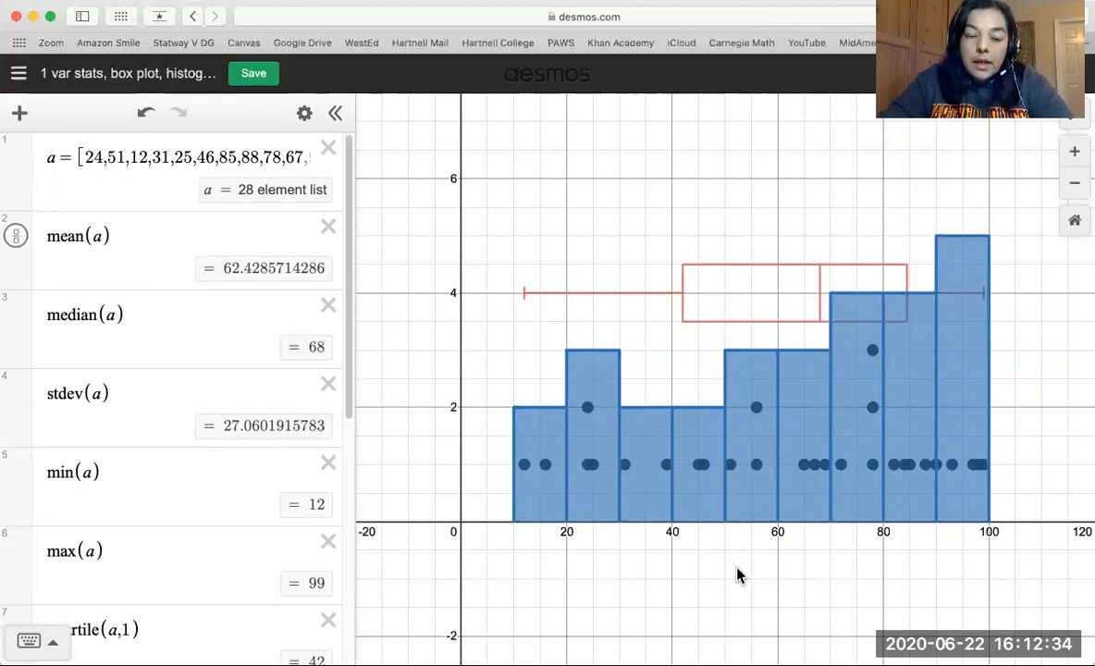
{"action": "scroll", "coordinate": [737, 575], "scroll_direction": "down", "scroll_amount": 3}
{"action": "scroll", "coordinate": [737, 574], "scroll_direction": "up", "scroll_amount": 2}
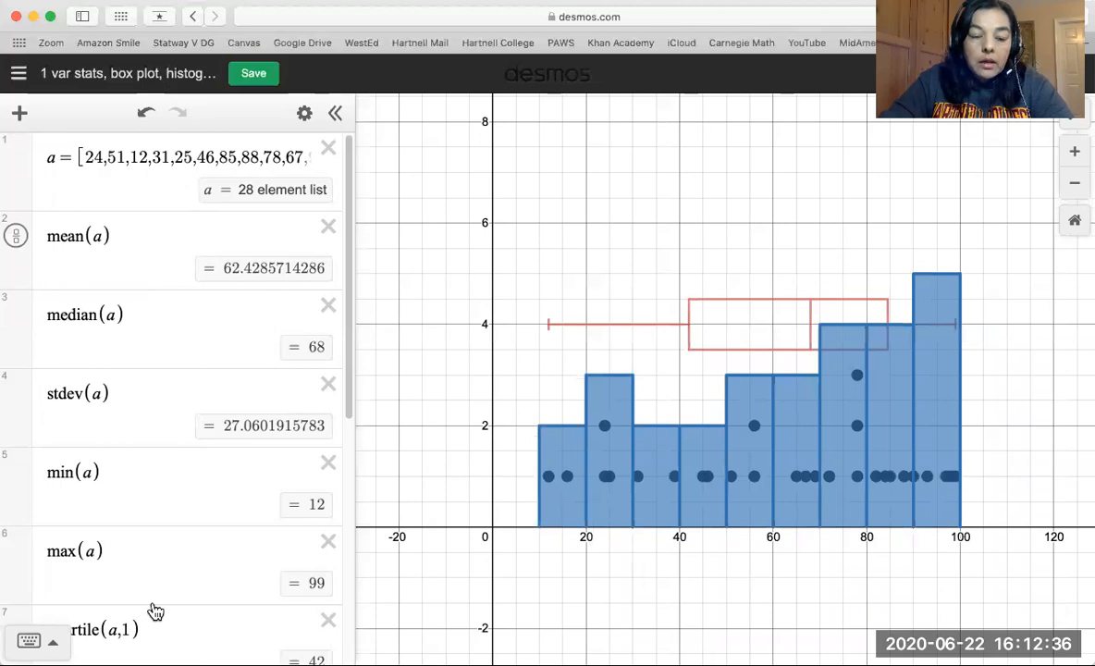
{"action": "scroll", "coordinate": [155, 612], "scroll_direction": "down", "scroll_amount": 5}
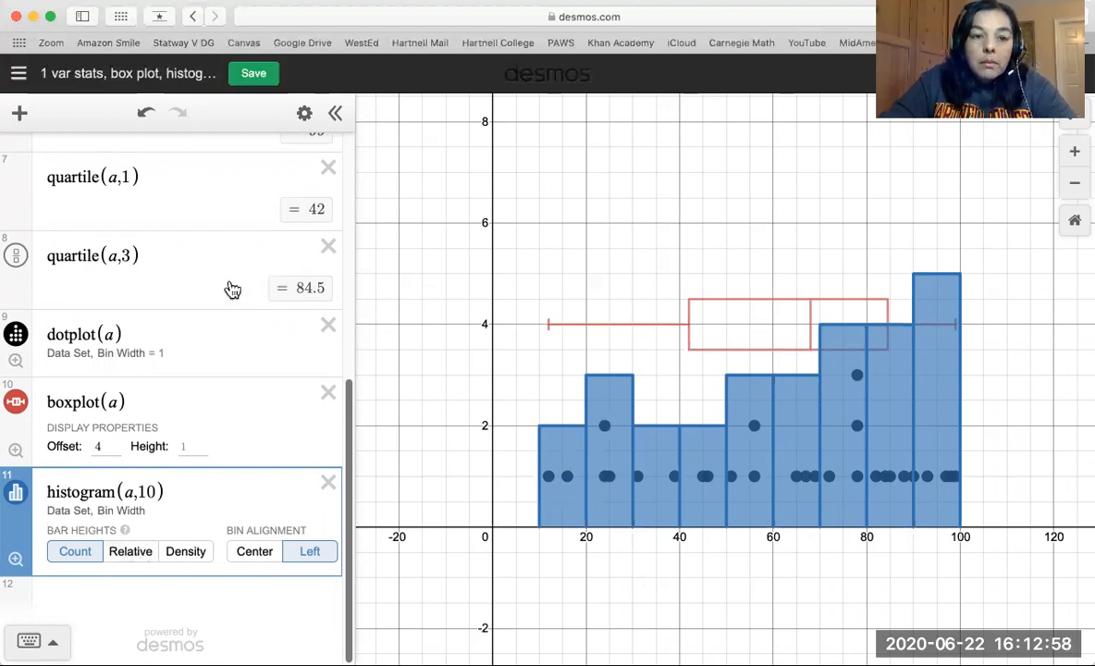
{"action": "scroll", "coordinate": [232, 290], "scroll_direction": "up", "scroll_amount": 10}
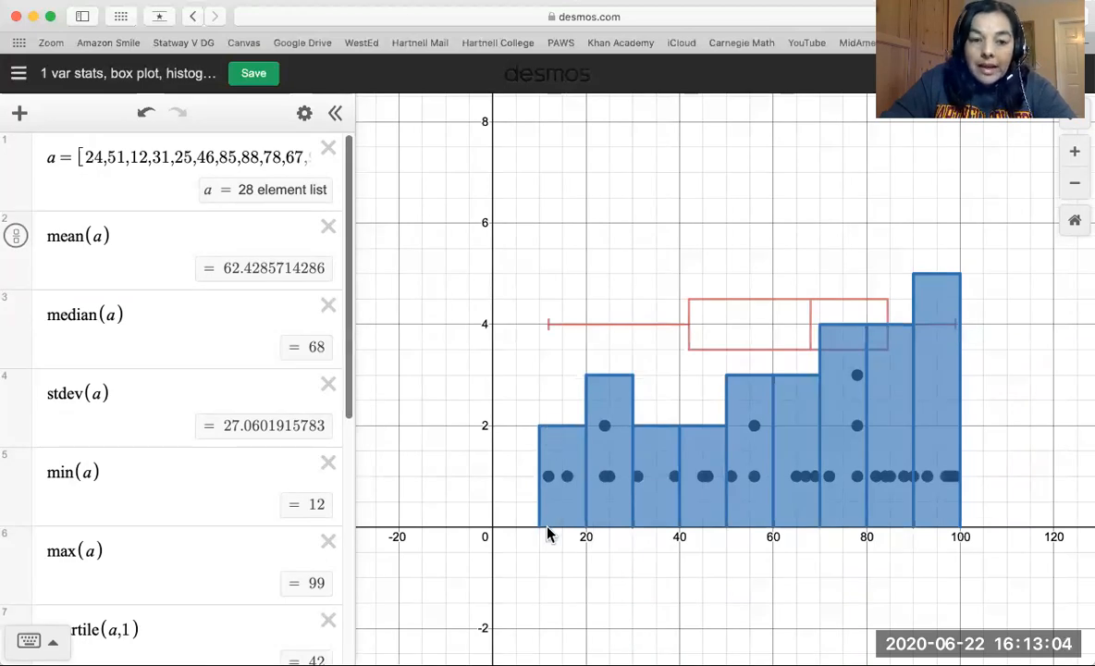
Calculate the first bar's relative frequency as 2/28 on a new expression line below the histogram.
{"action": "scroll", "coordinate": [214, 537], "scroll_direction": "down", "scroll_amount": 5}
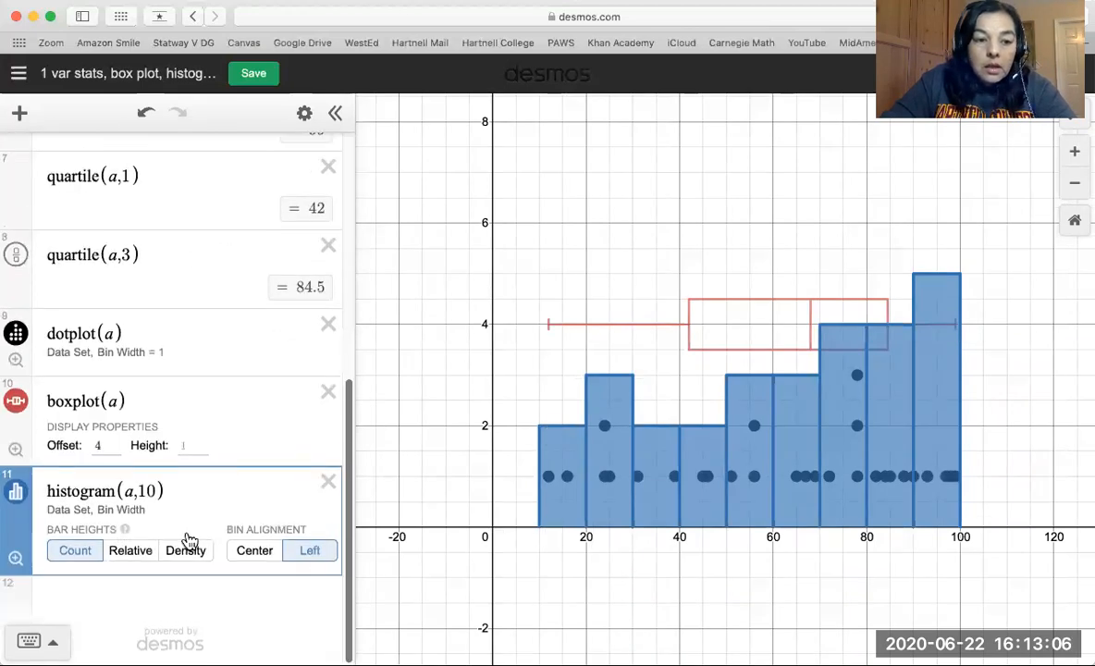
{"action": "left_click", "coordinate": [61, 606]}
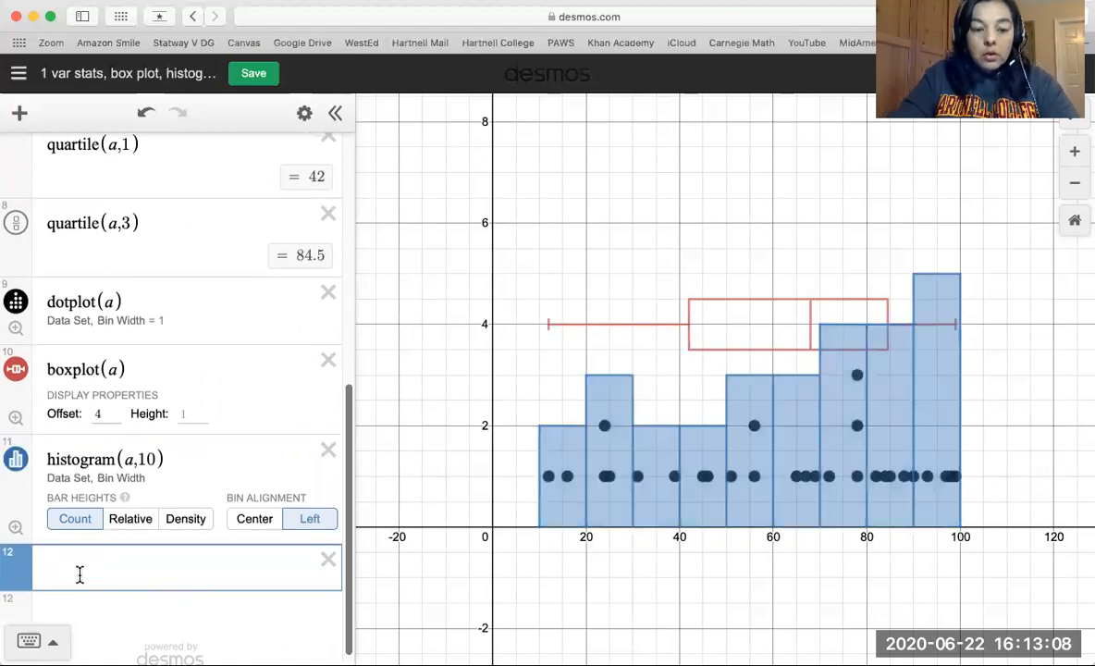
{"action": "type", "text": "2/28"}
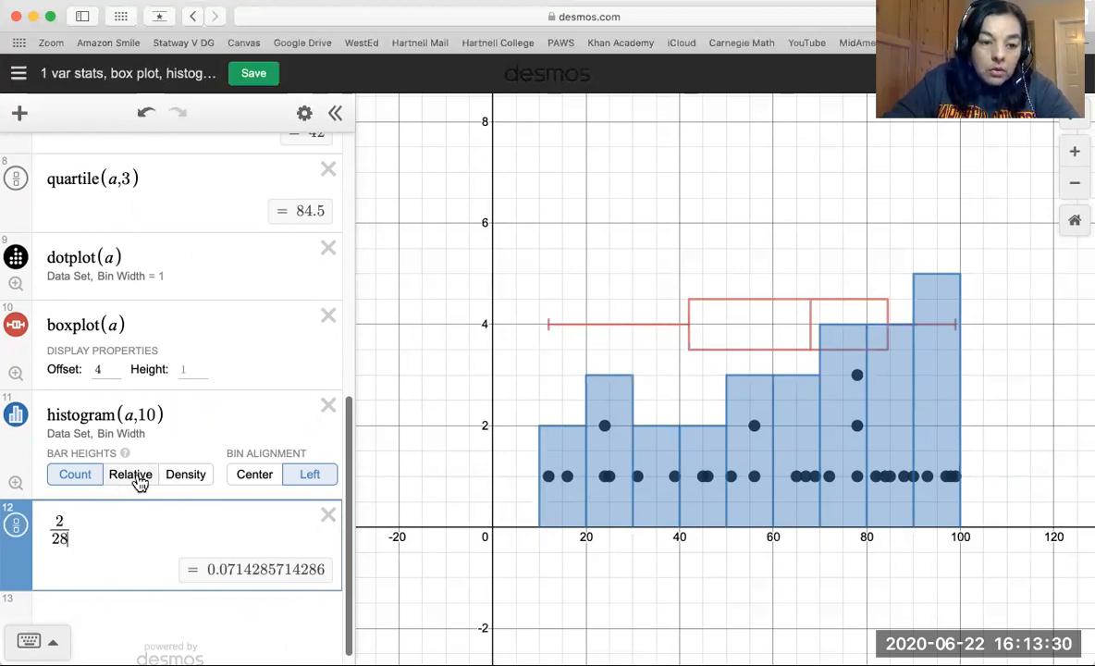
Switch the histogram's bar heights to Relative with the graph view fitted to it, and delete the 2/28 expression line.
{"action": "left_click", "coordinate": [130, 474]}
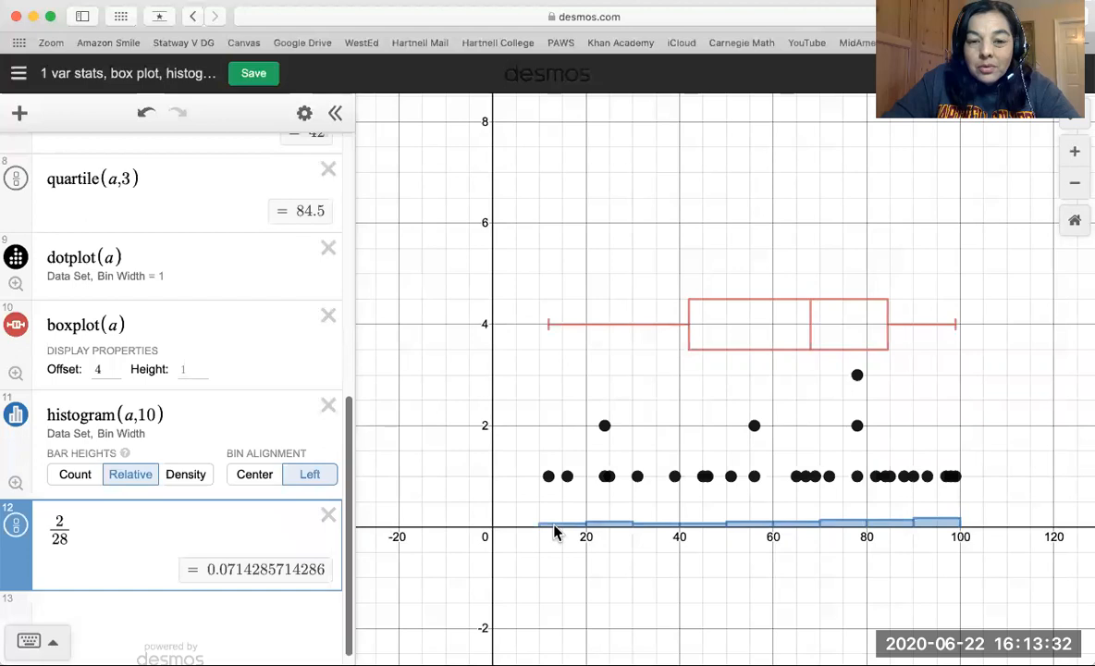
{"action": "left_click", "coordinate": [16, 484]}
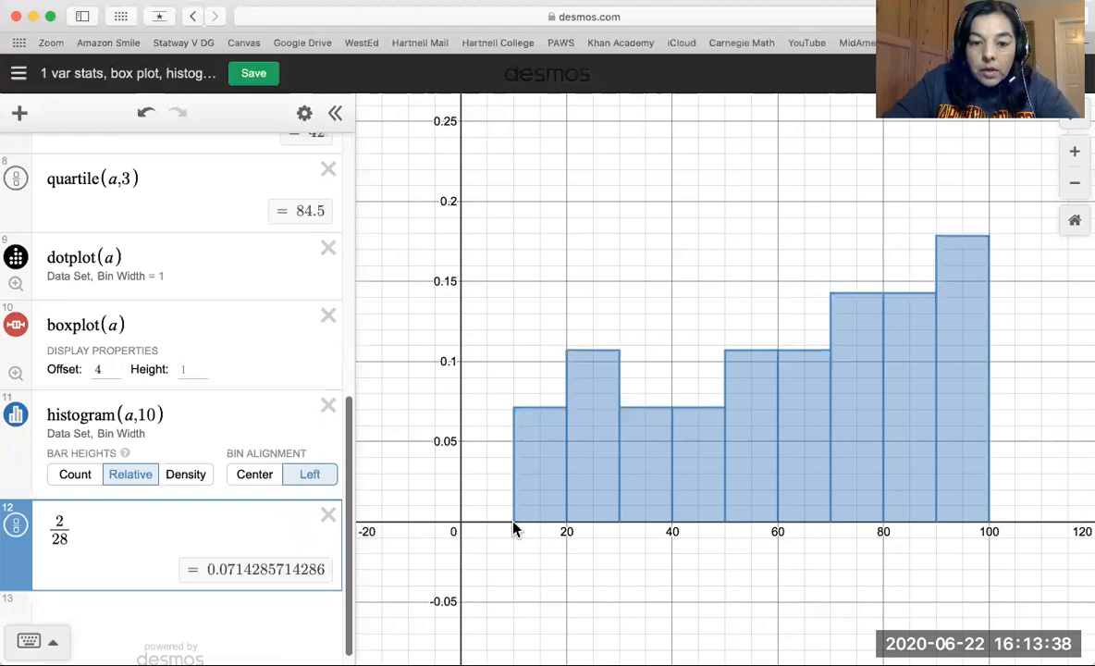
{"action": "left_click", "coordinate": [540, 421]}
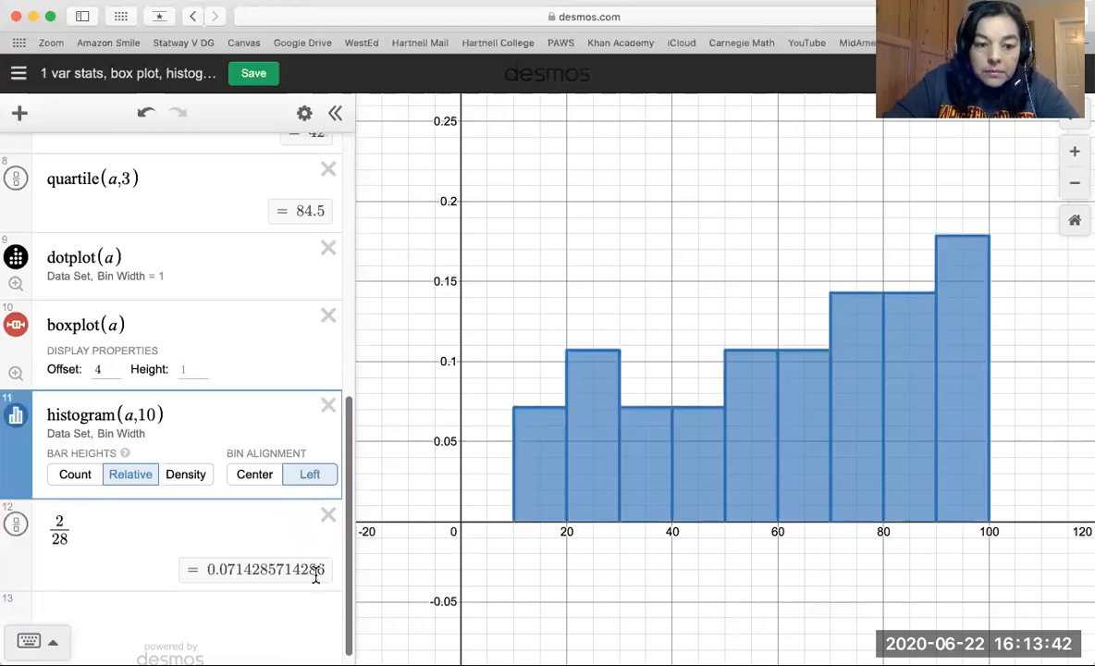
{"action": "left_click", "coordinate": [329, 515]}
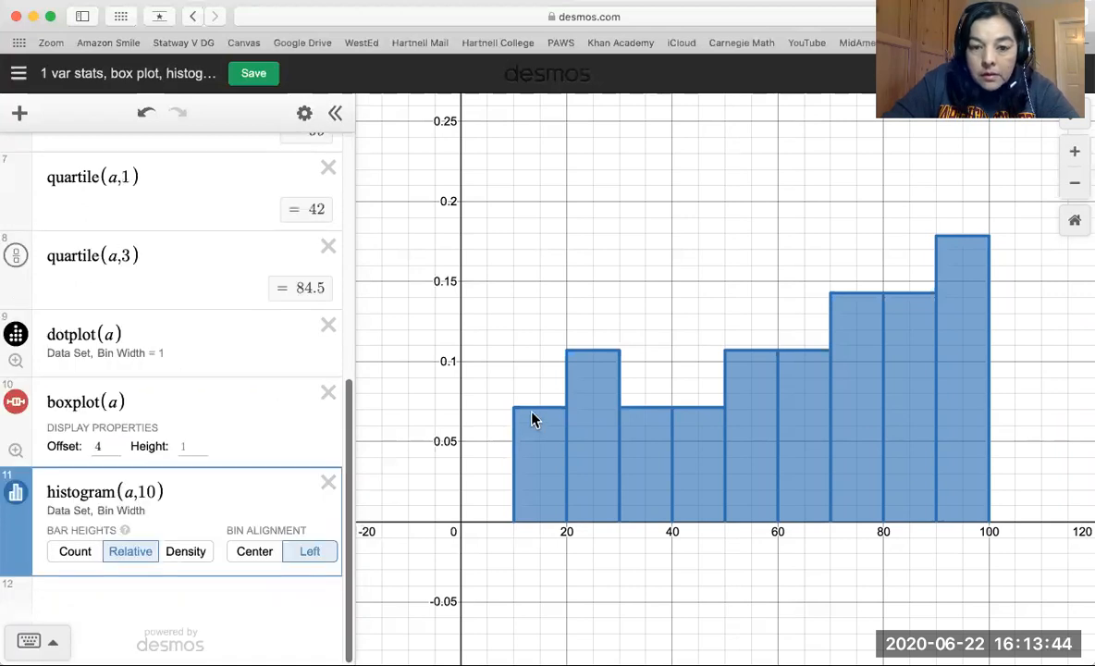
{"action": "left_click", "coordinate": [512, 492]}
{"action": "left_click", "coordinate": [512, 489]}
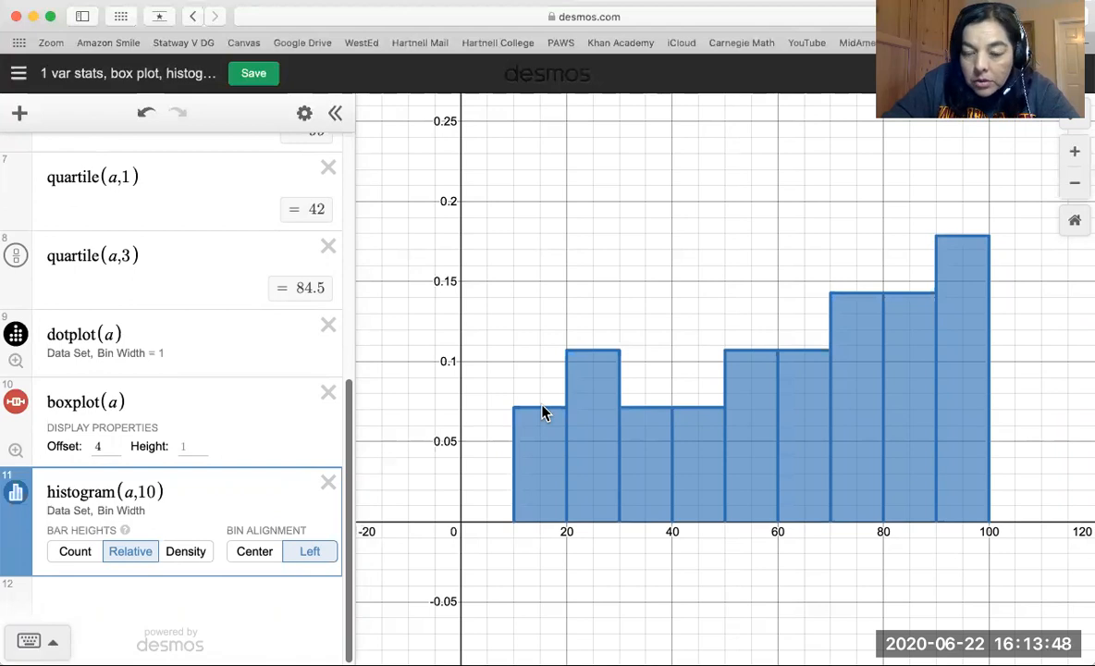
{"action": "right_click", "coordinate": [547, 434]}
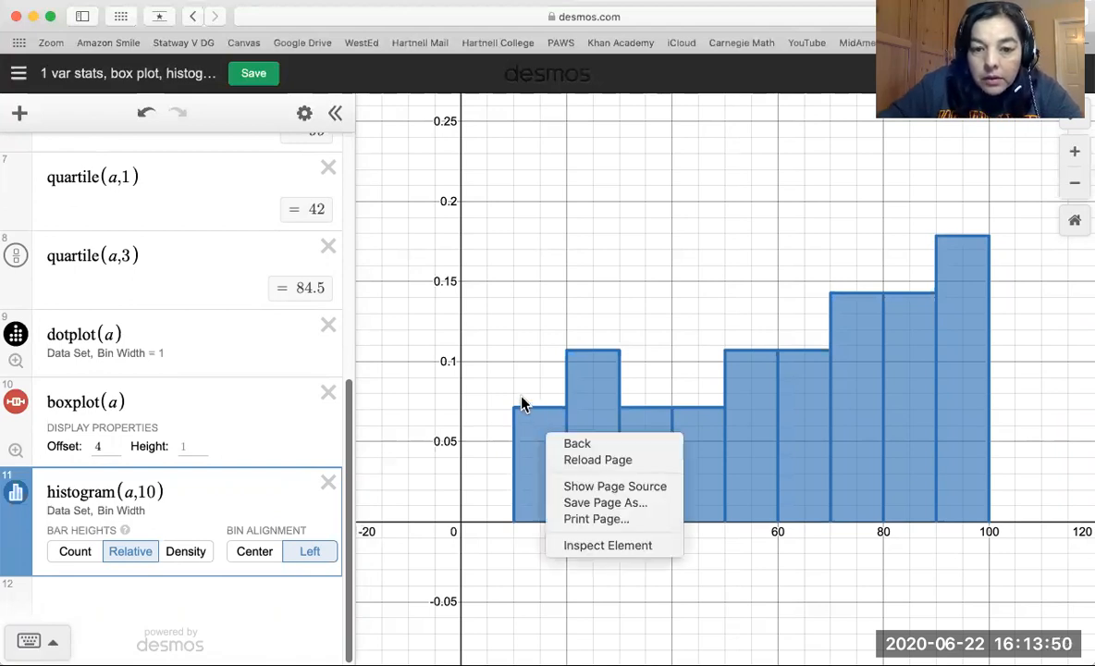
{"action": "left_click", "coordinate": [518, 414]}
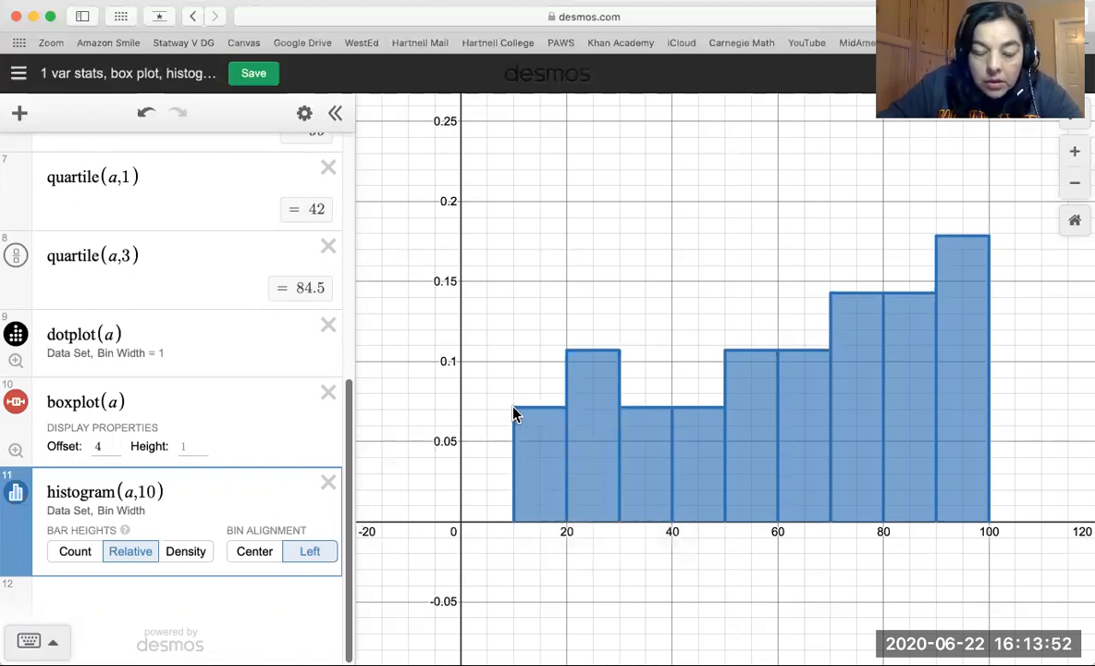